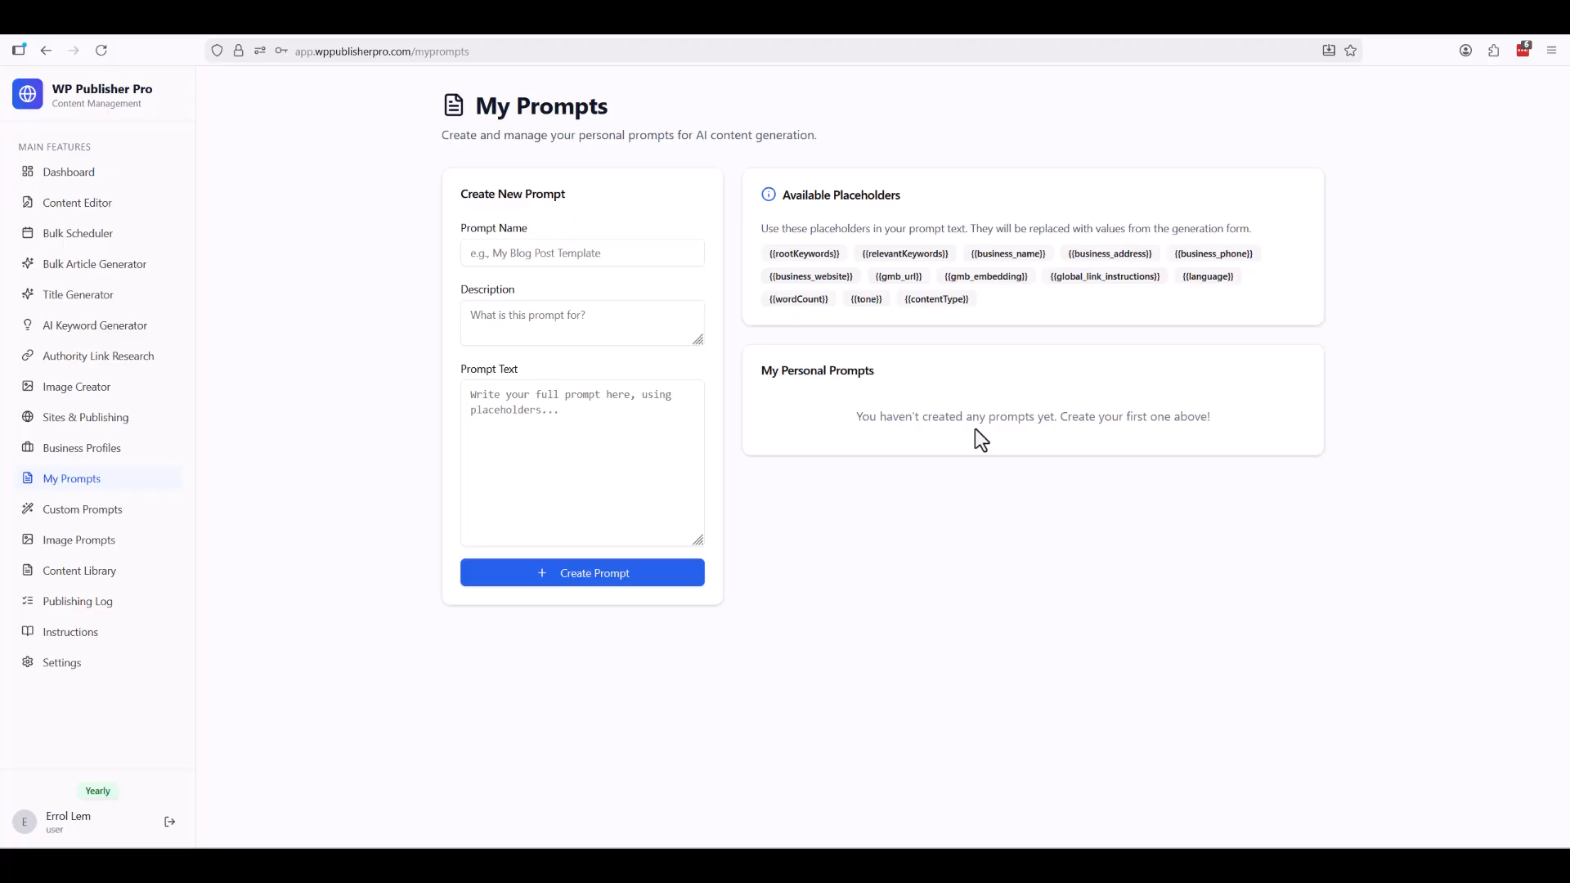
{"action": "left_click", "coordinate": [619, 424]}
{"action": "left_click", "coordinate": [554, 315]}
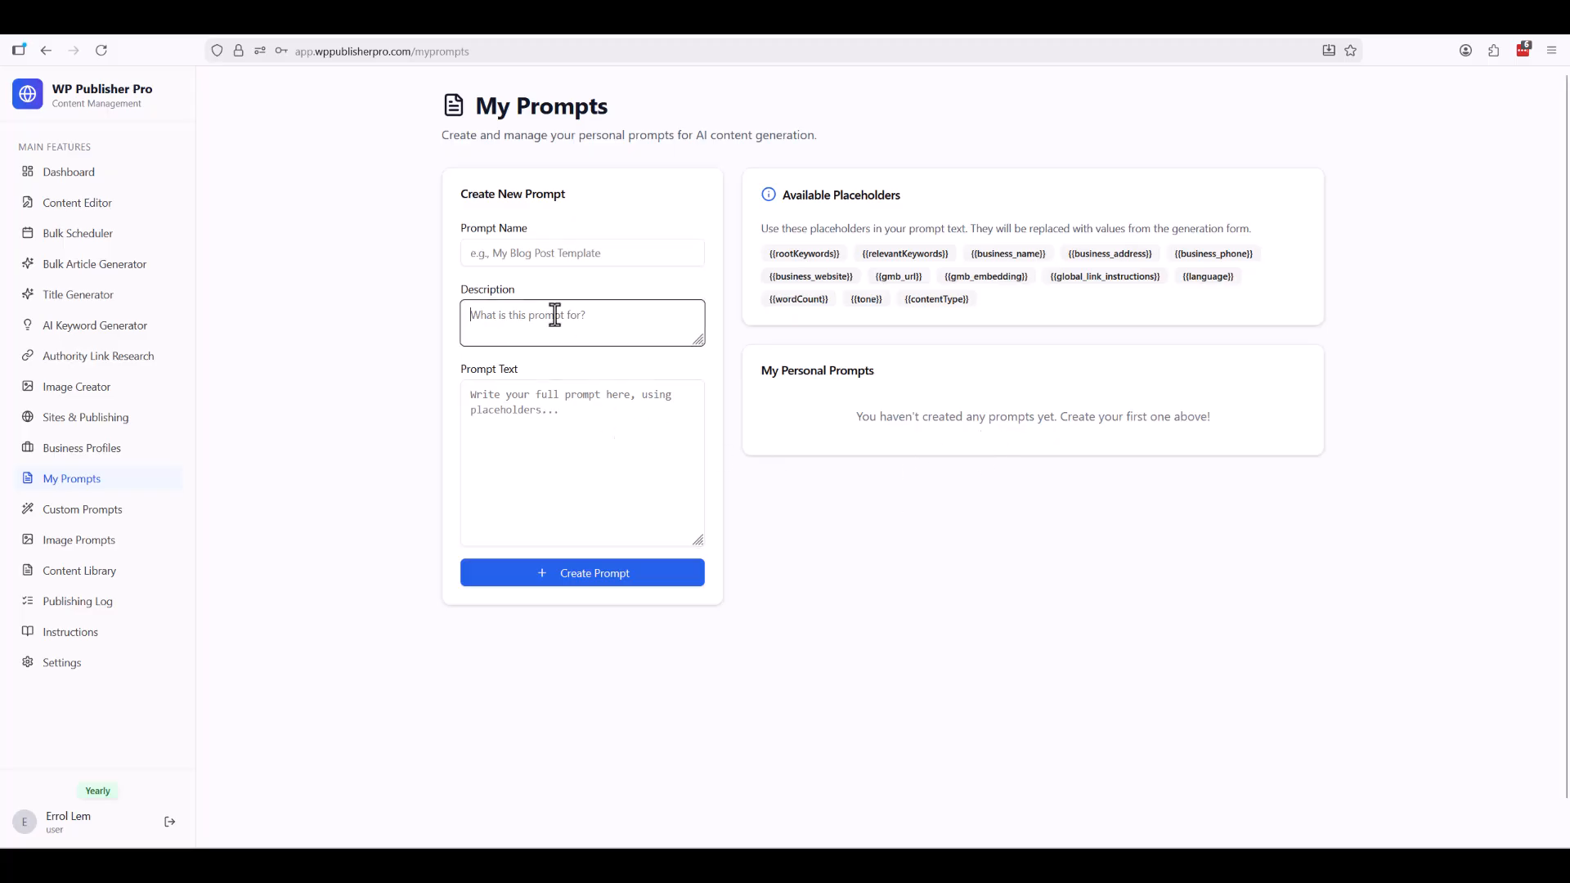
{"action": "left_click", "coordinate": [494, 254]}
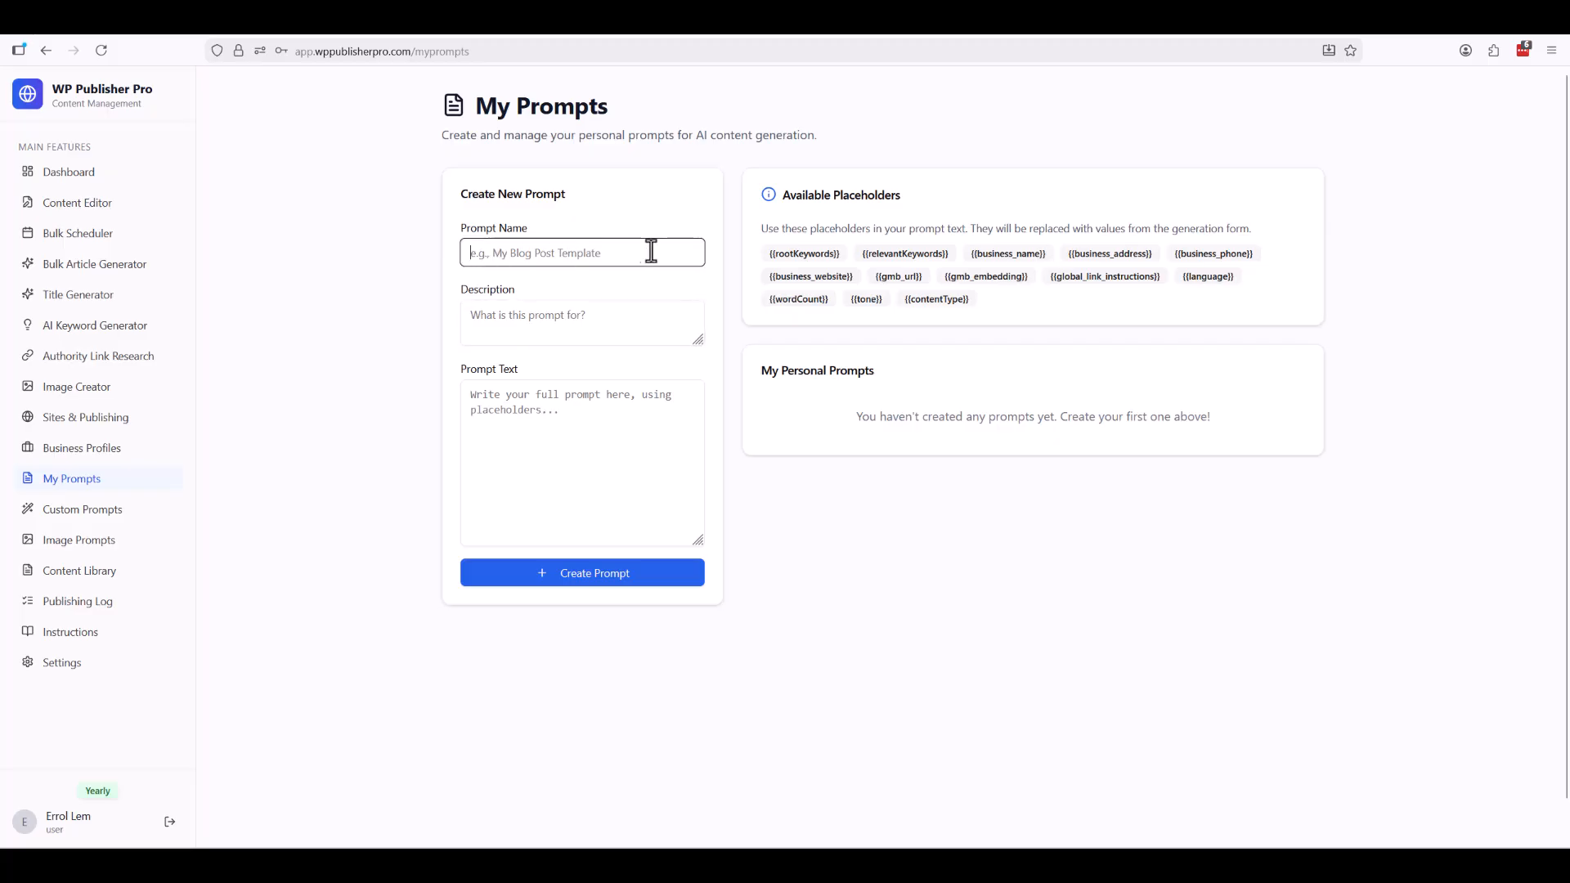
{"action": "left_click", "coordinate": [524, 407]}
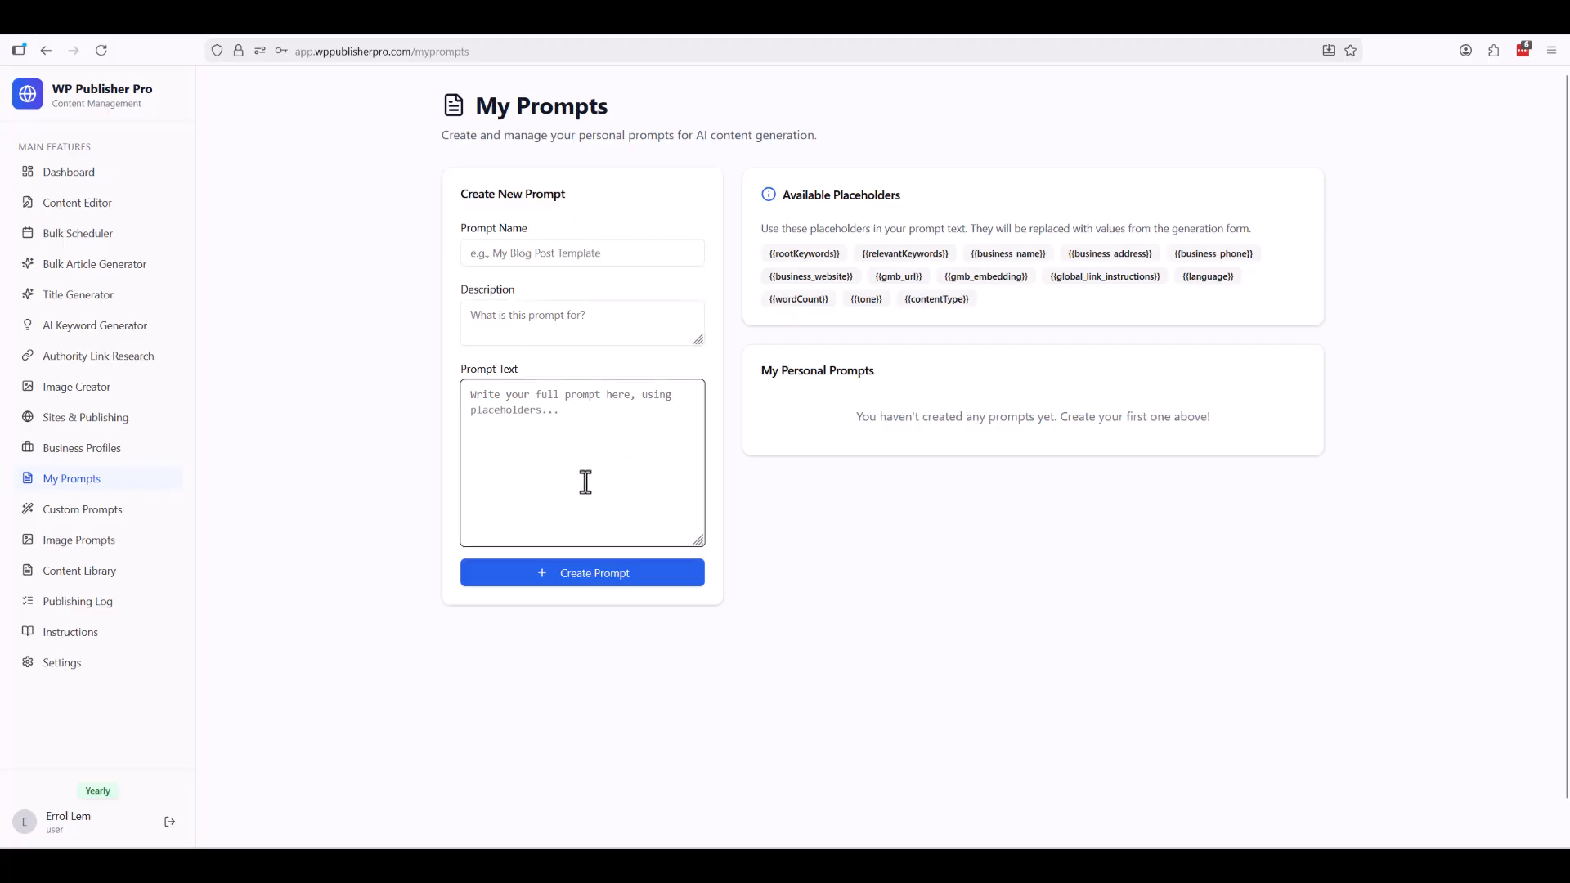
Step: Create a personal prompt with Prompt1 as its name, description and prompt text
{"action": "left_click", "coordinate": [532, 251]}
{"action": "type", "text": "Prompt"}
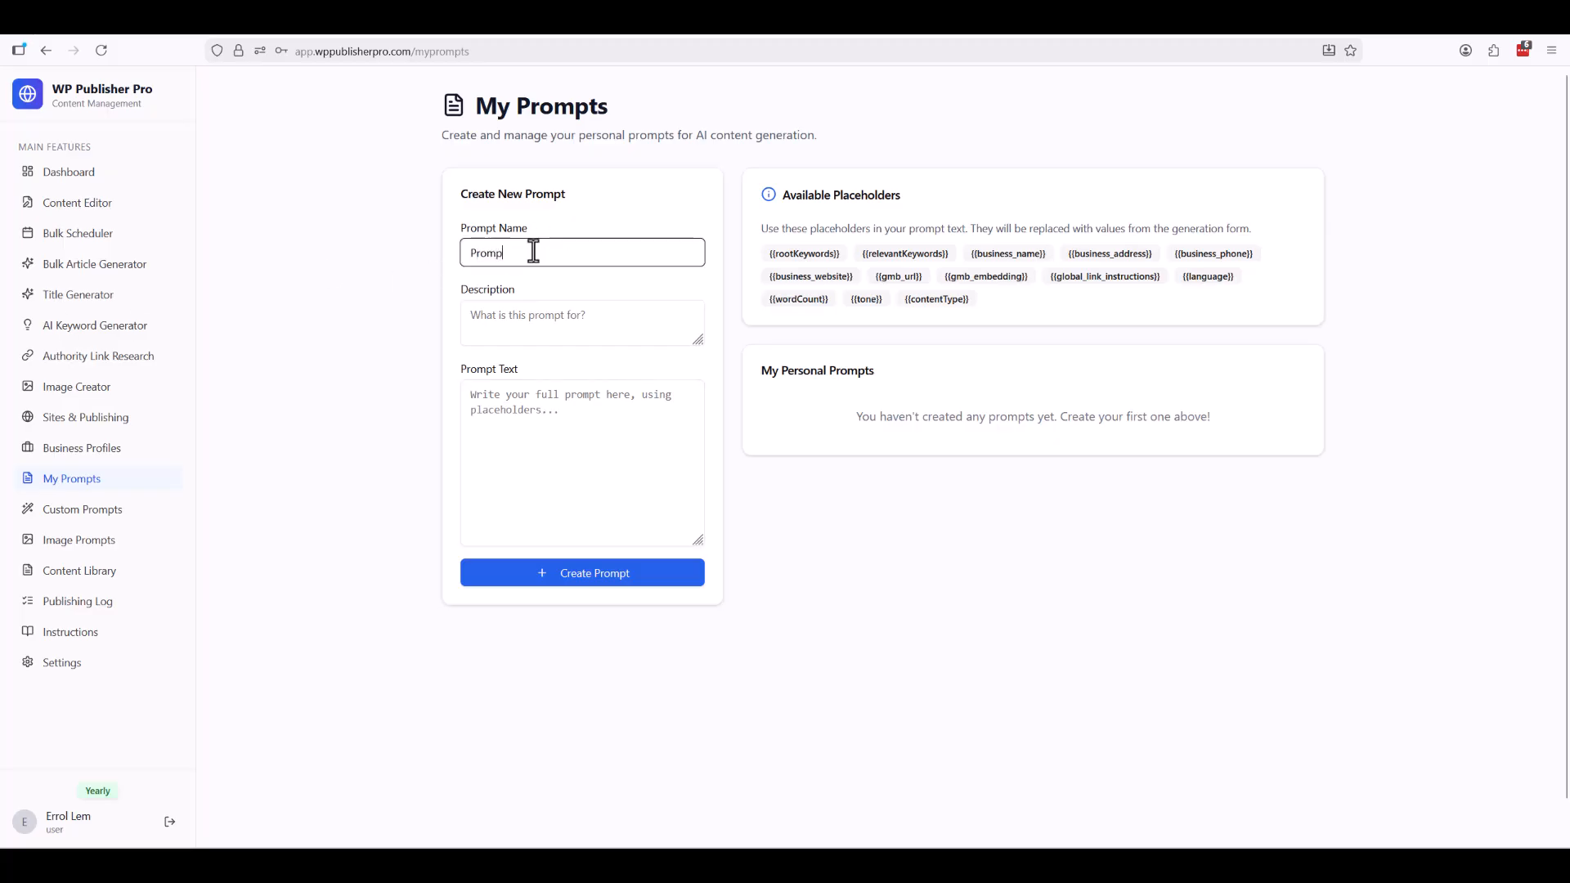
{"action": "type", "text": "1"}
{"action": "left_click_drag", "start_coordinate": [517, 253], "coordinate": [452, 251]}
{"action": "key", "text": "ctrl+c"}
{"action": "left_click", "coordinate": [549, 313]}
{"action": "key", "text": "ctrl+v"}
{"action": "left_click", "coordinate": [526, 414]}
{"action": "key", "text": "ctrl+v"}
{"action": "left_click", "coordinate": [575, 582]}
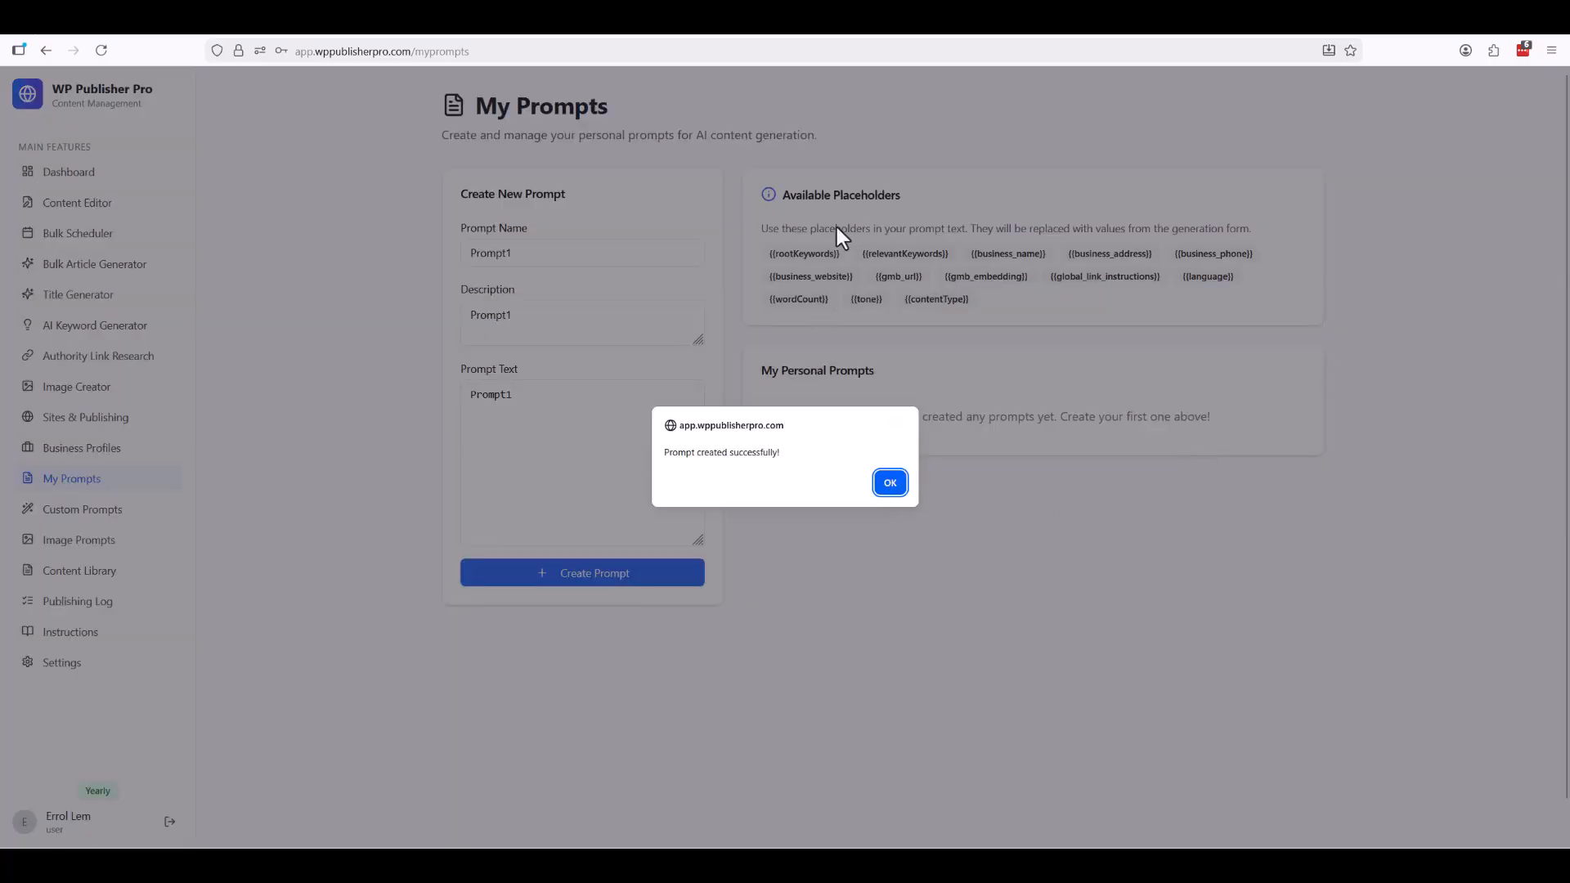
{"action": "left_click", "coordinate": [900, 484]}
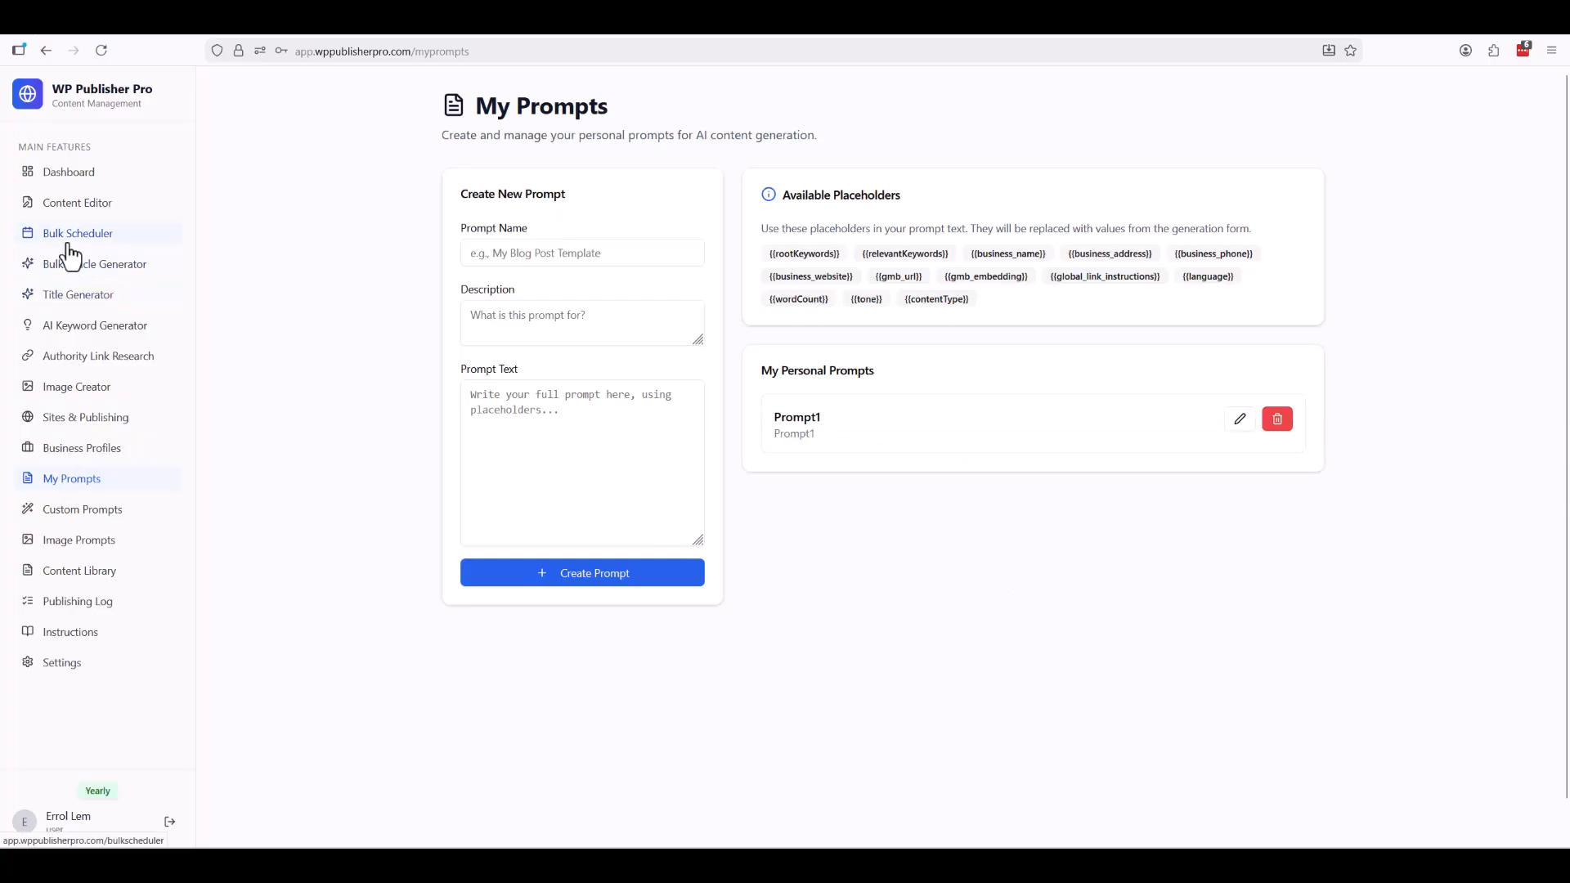
Step: In the Content Editor, search the prompts for Prompt1 and select it as the prompt for generation
{"action": "left_click", "coordinate": [61, 206]}
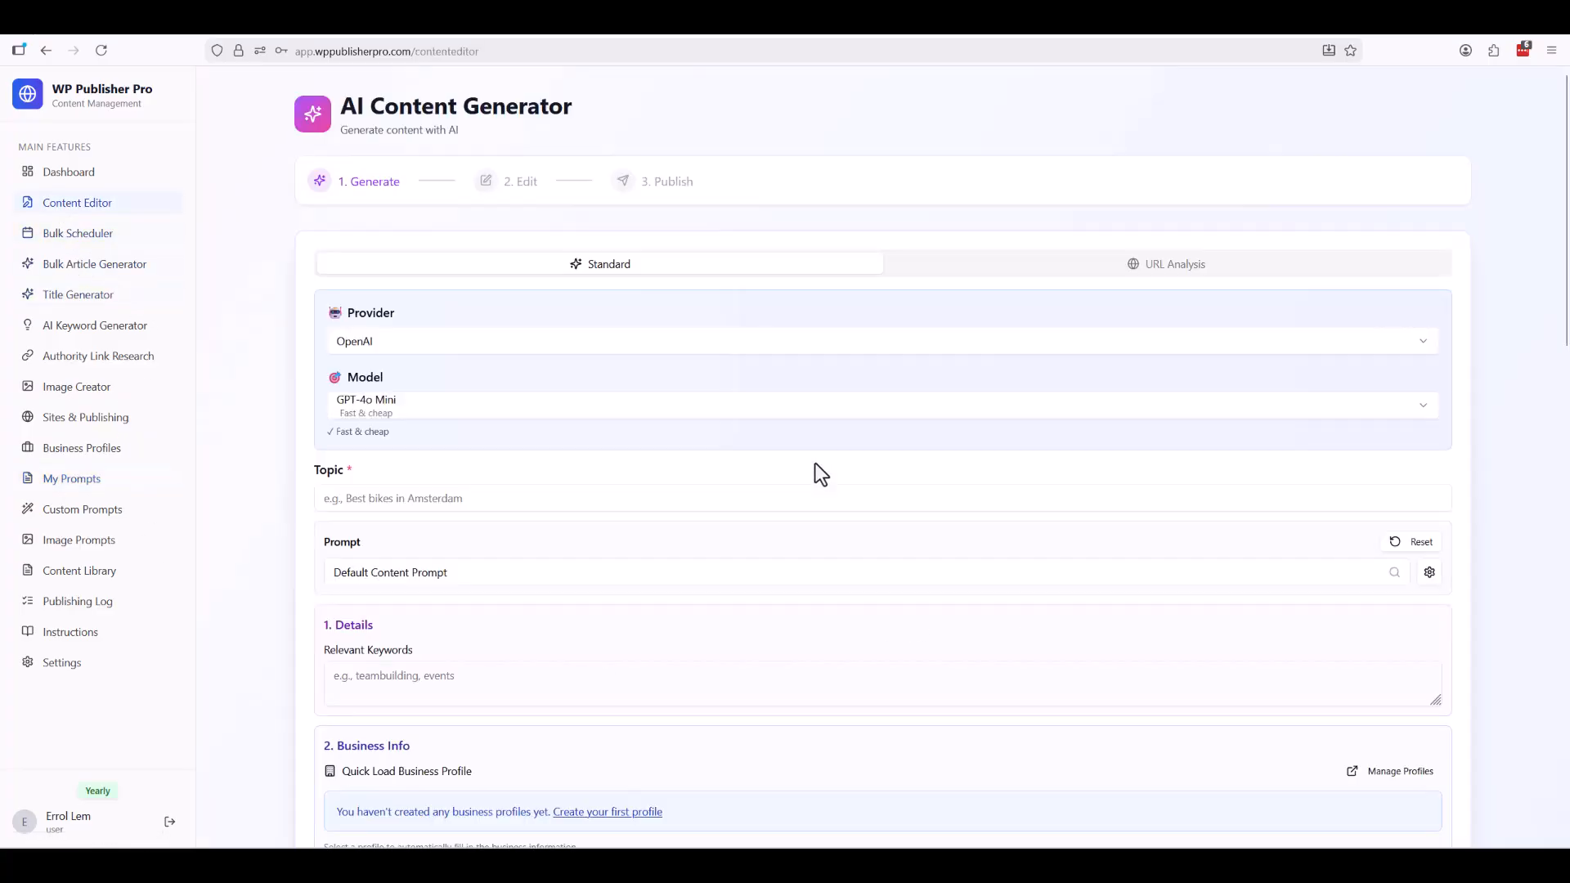
{"action": "left_click", "coordinate": [456, 576]}
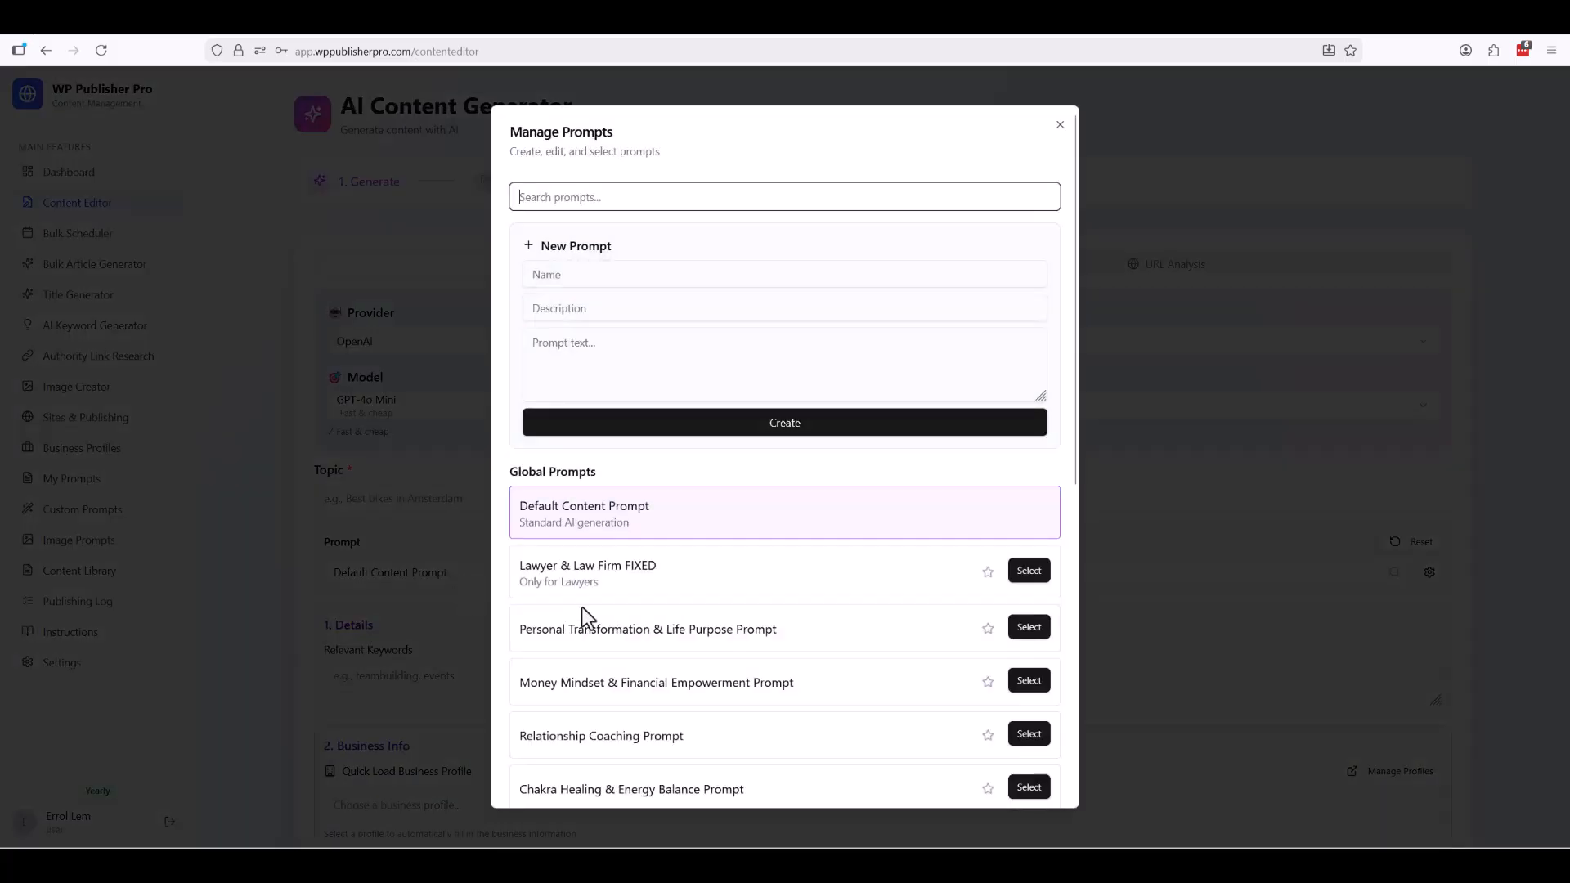
{"action": "left_click", "coordinate": [575, 203]}
{"action": "type", "text": "Prompt1"}
{"action": "left_click", "coordinate": [1029, 670]}
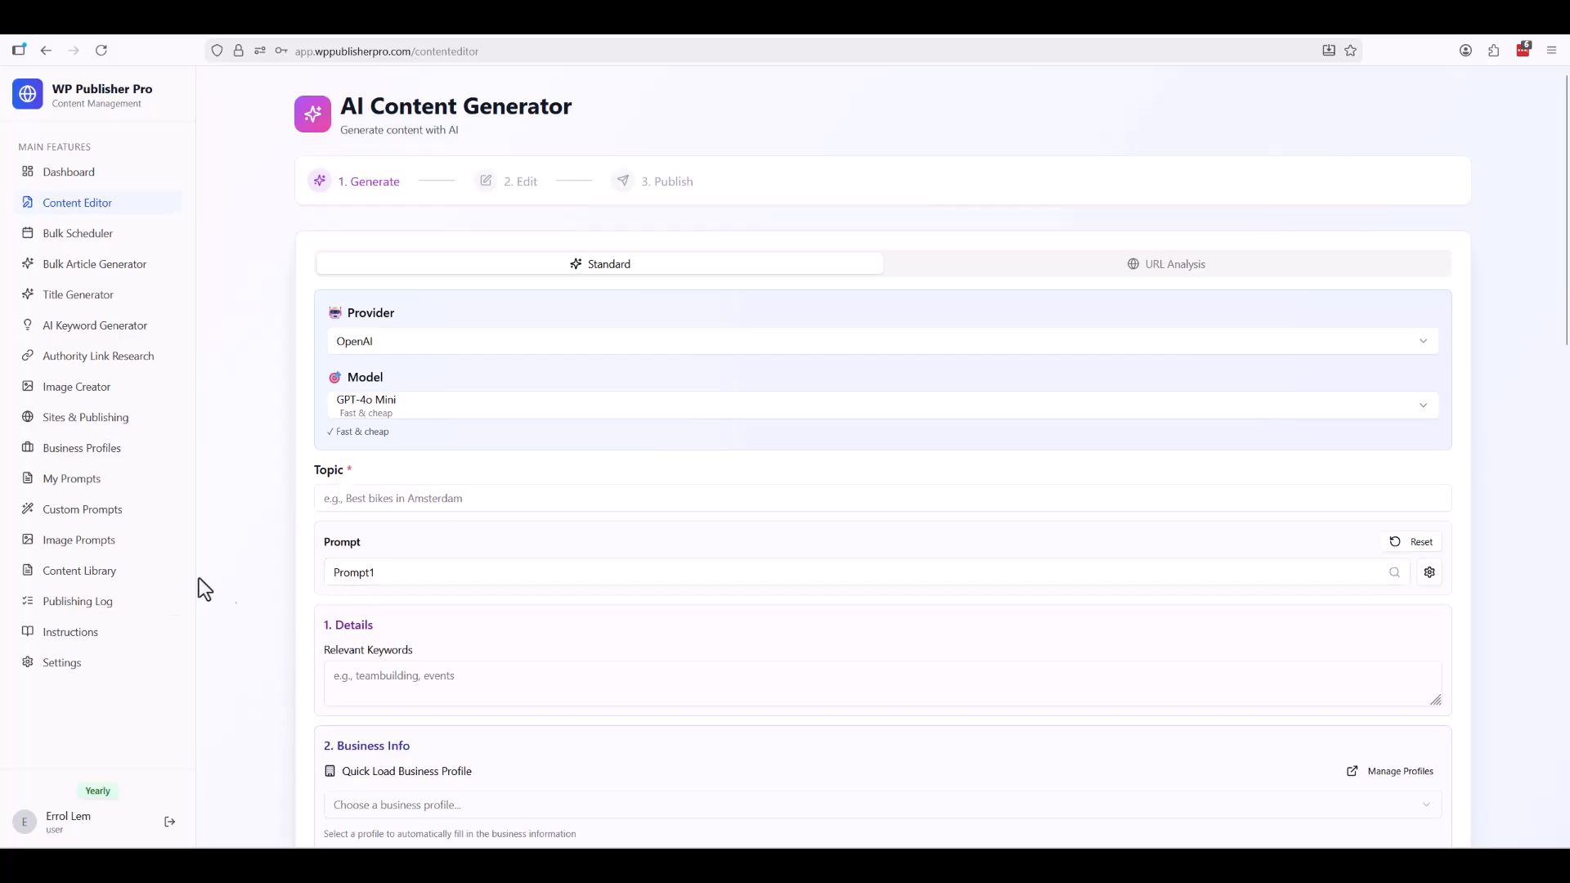
Step: Delete Prompt1 from the personal prompts on the My Prompts page
{"action": "left_click", "coordinate": [67, 485]}
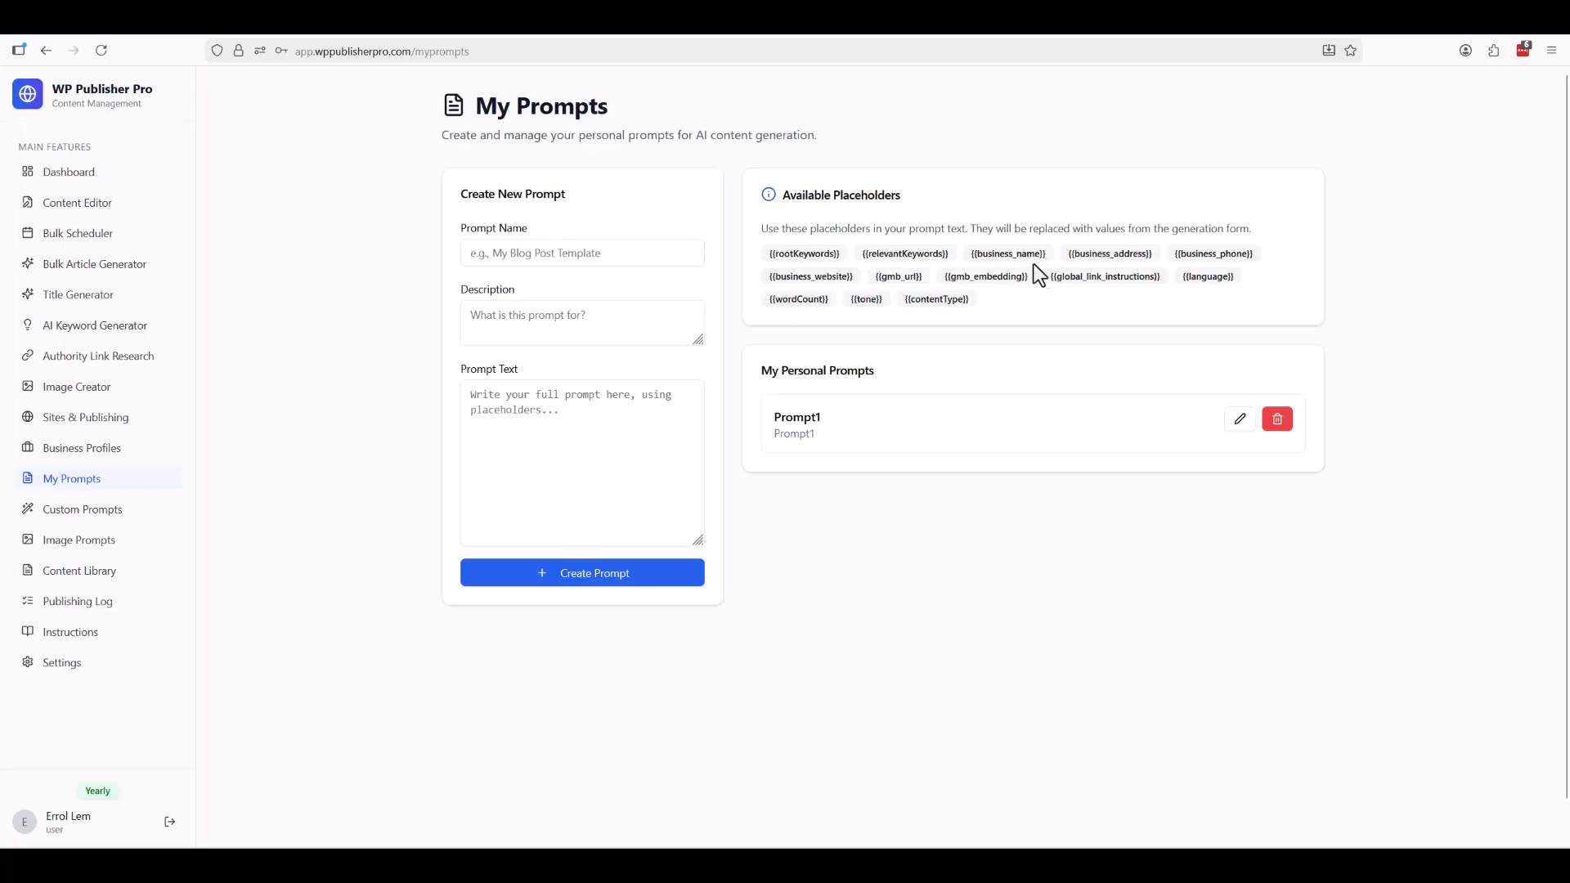
{"action": "left_click_drag", "start_coordinate": [979, 306], "coordinate": [764, 257]}
{"action": "left_click", "coordinate": [772, 254]}
{"action": "left_click", "coordinate": [1277, 420]}
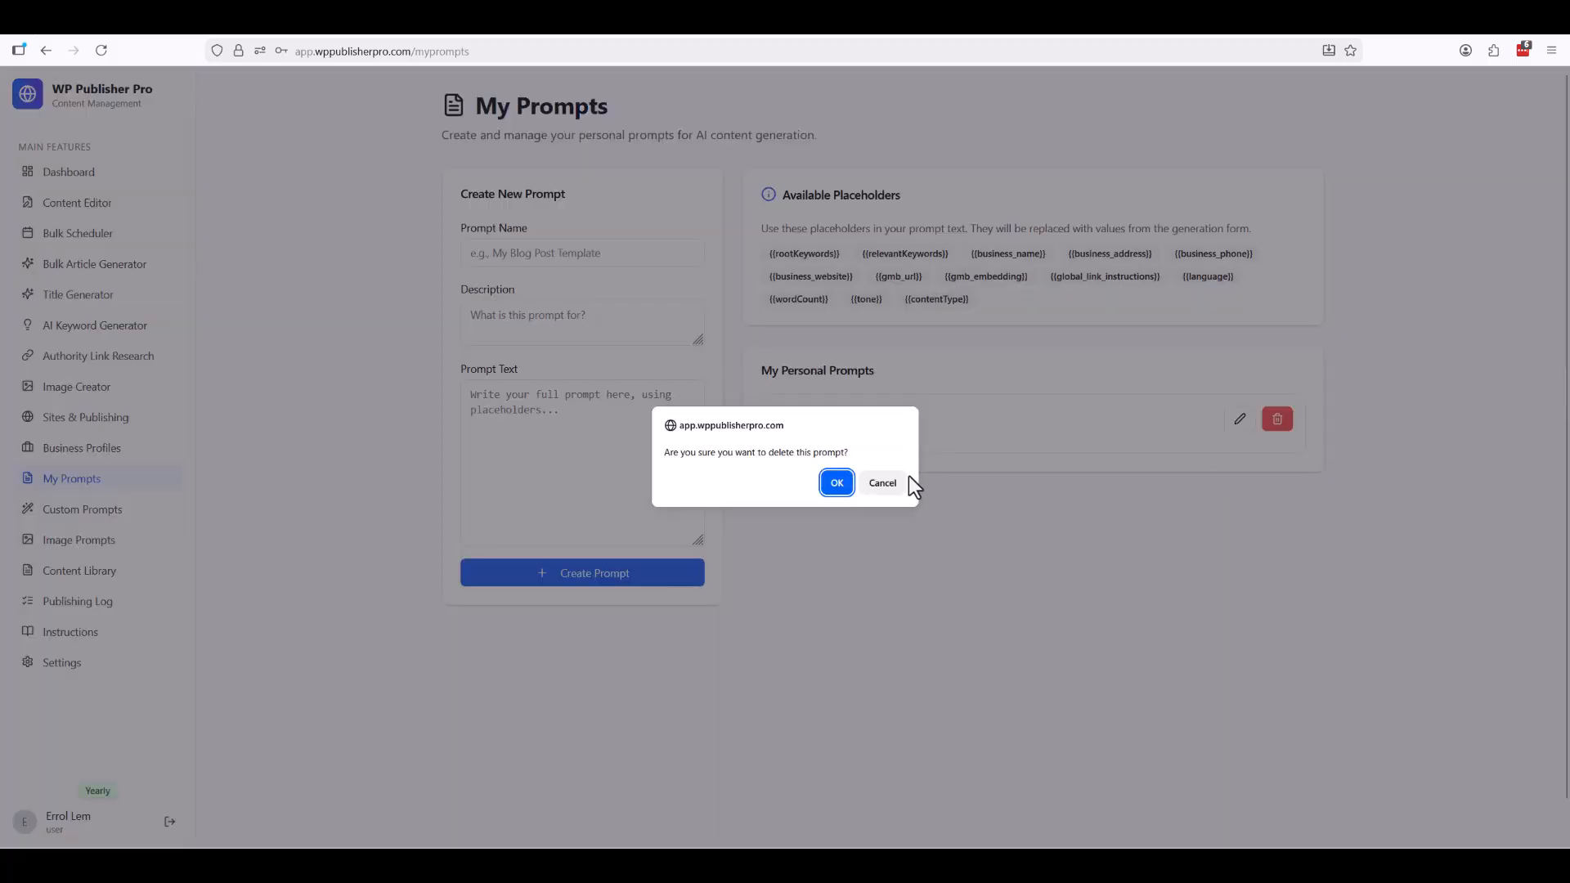
{"action": "left_click", "coordinate": [848, 481]}
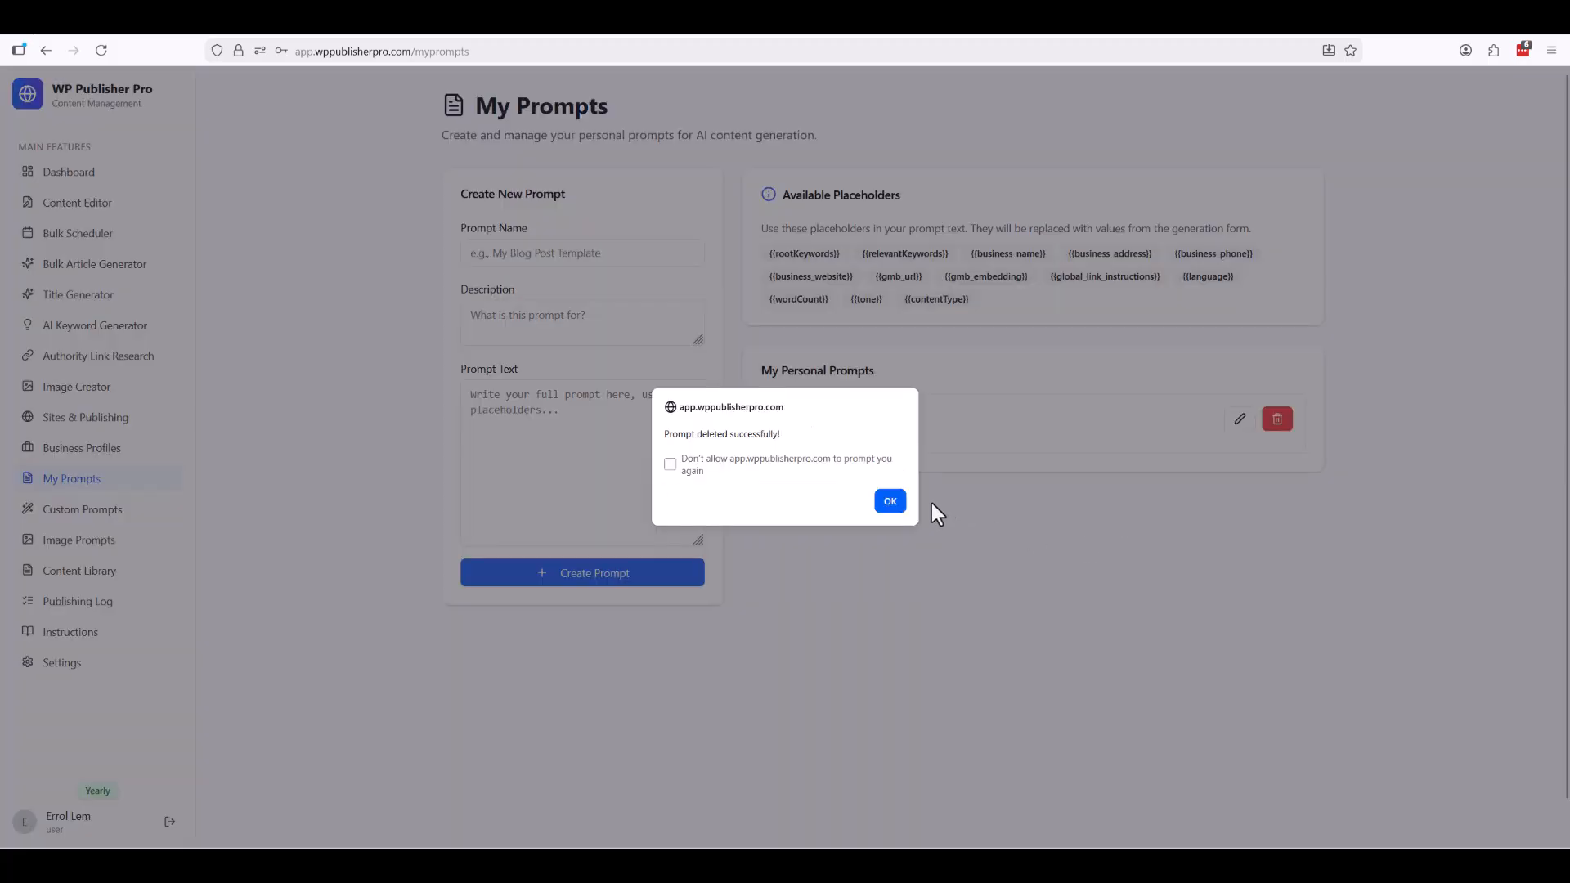
{"action": "left_click", "coordinate": [890, 501]}
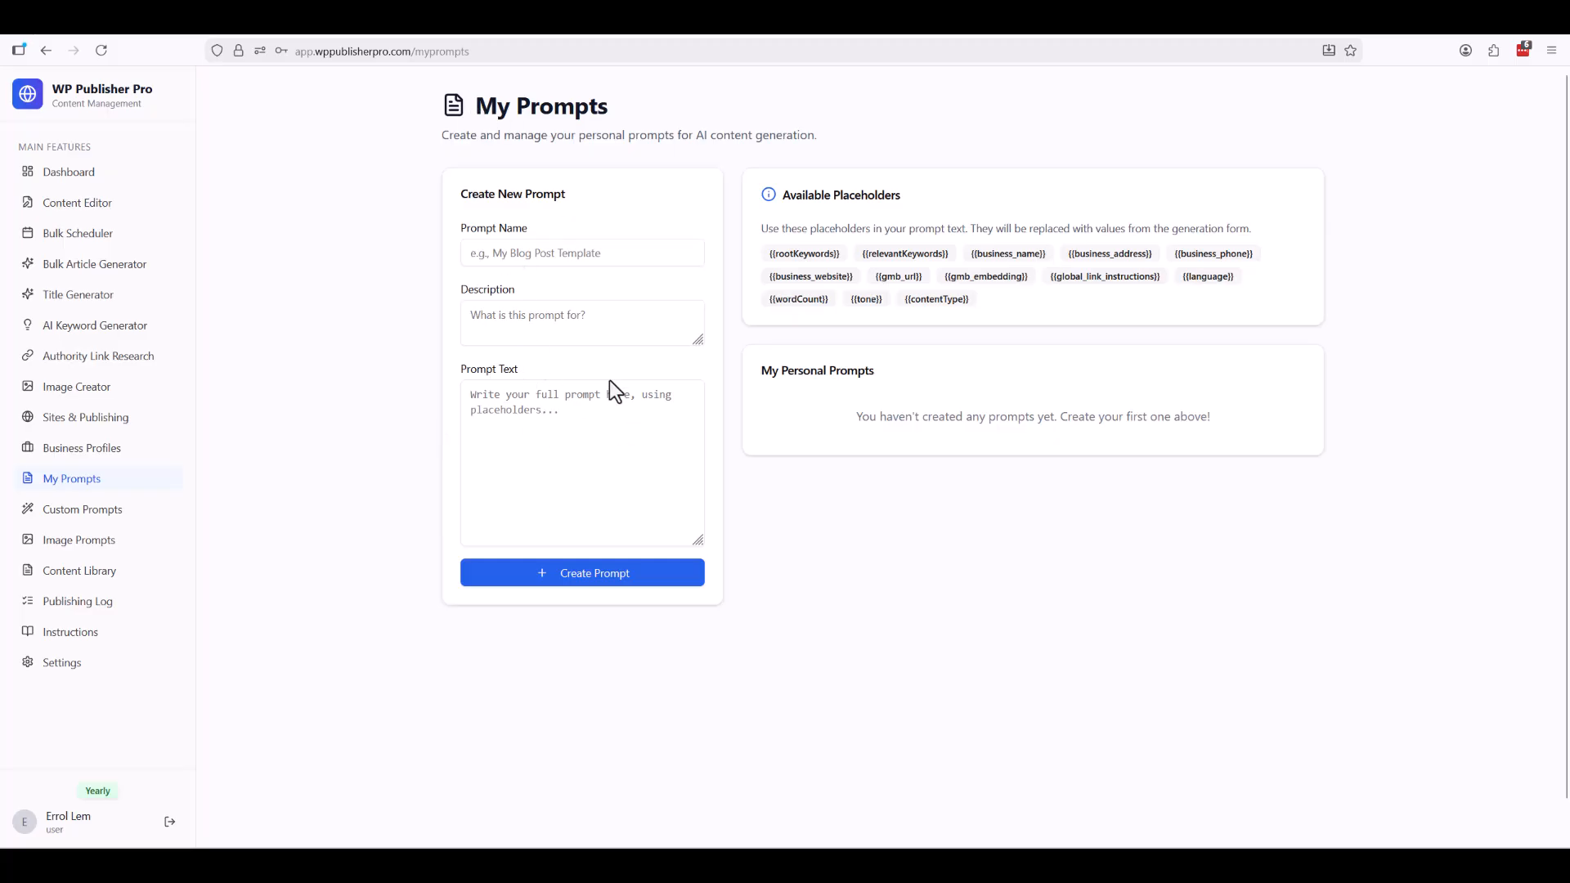
Step: Start a new custom prompt using the example prompt from the Custom Prompts page as its prompt text
{"action": "left_click", "coordinate": [85, 512]}
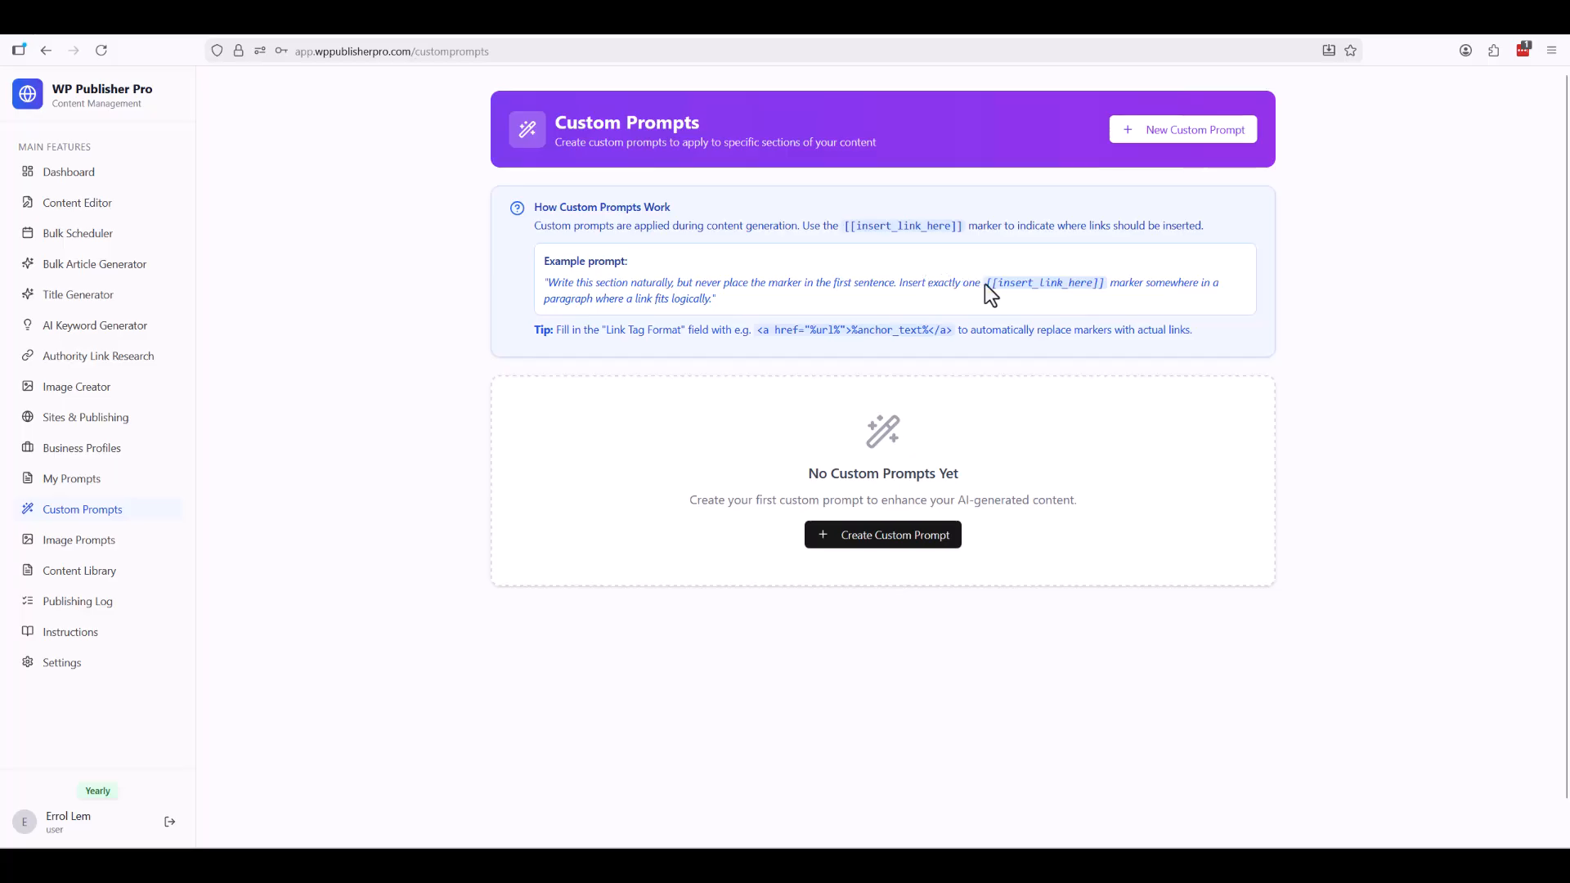
{"action": "left_click_drag", "start_coordinate": [989, 282], "coordinate": [1105, 283]}
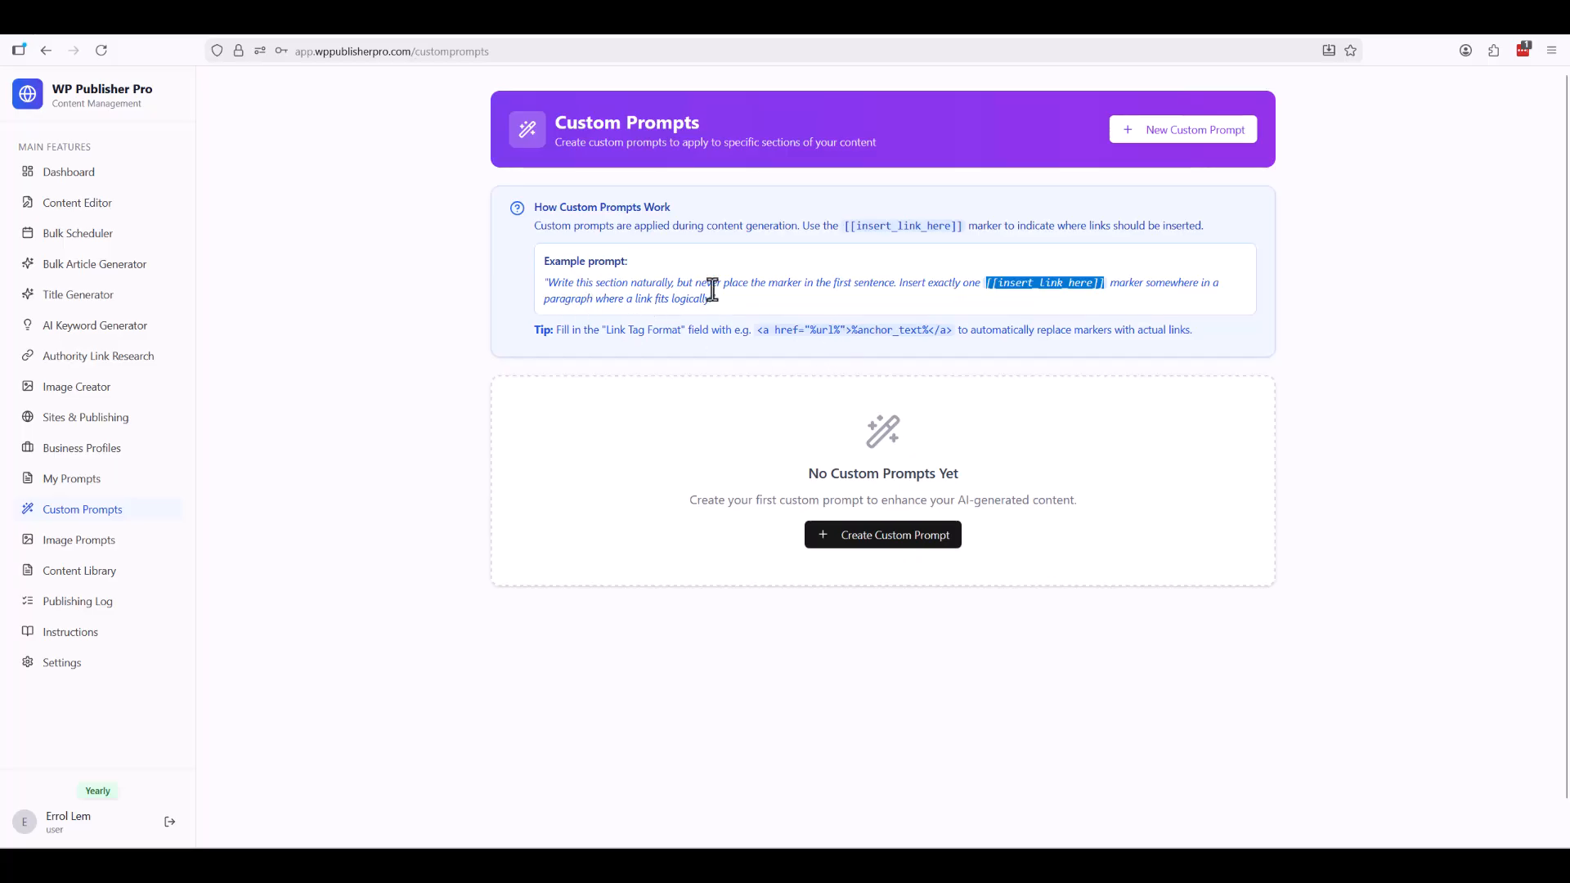
{"action": "left_click_drag", "start_coordinate": [757, 329], "coordinate": [940, 339]}
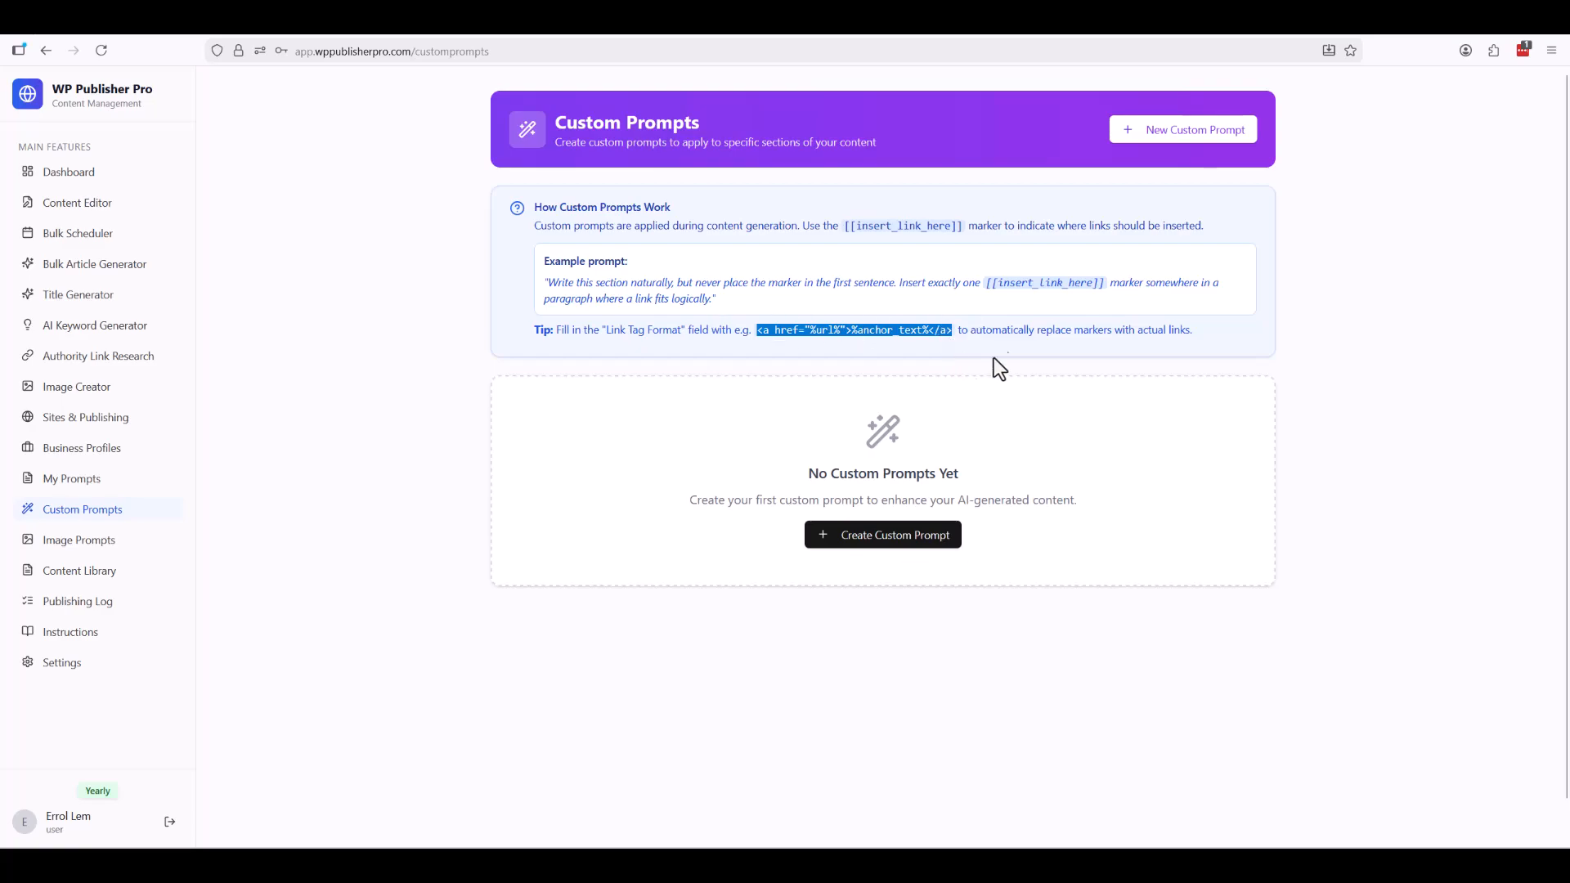
{"action": "mouse_move", "coordinate": [720, 300]}
{"action": "left_mouse_down"}
{"action": "mouse_move", "coordinate": [527, 276]}
{"action": "mouse_move", "coordinate": [711, 299]}
{"action": "mouse_move", "coordinate": [691, 299]}
{"action": "left_mouse_up"}
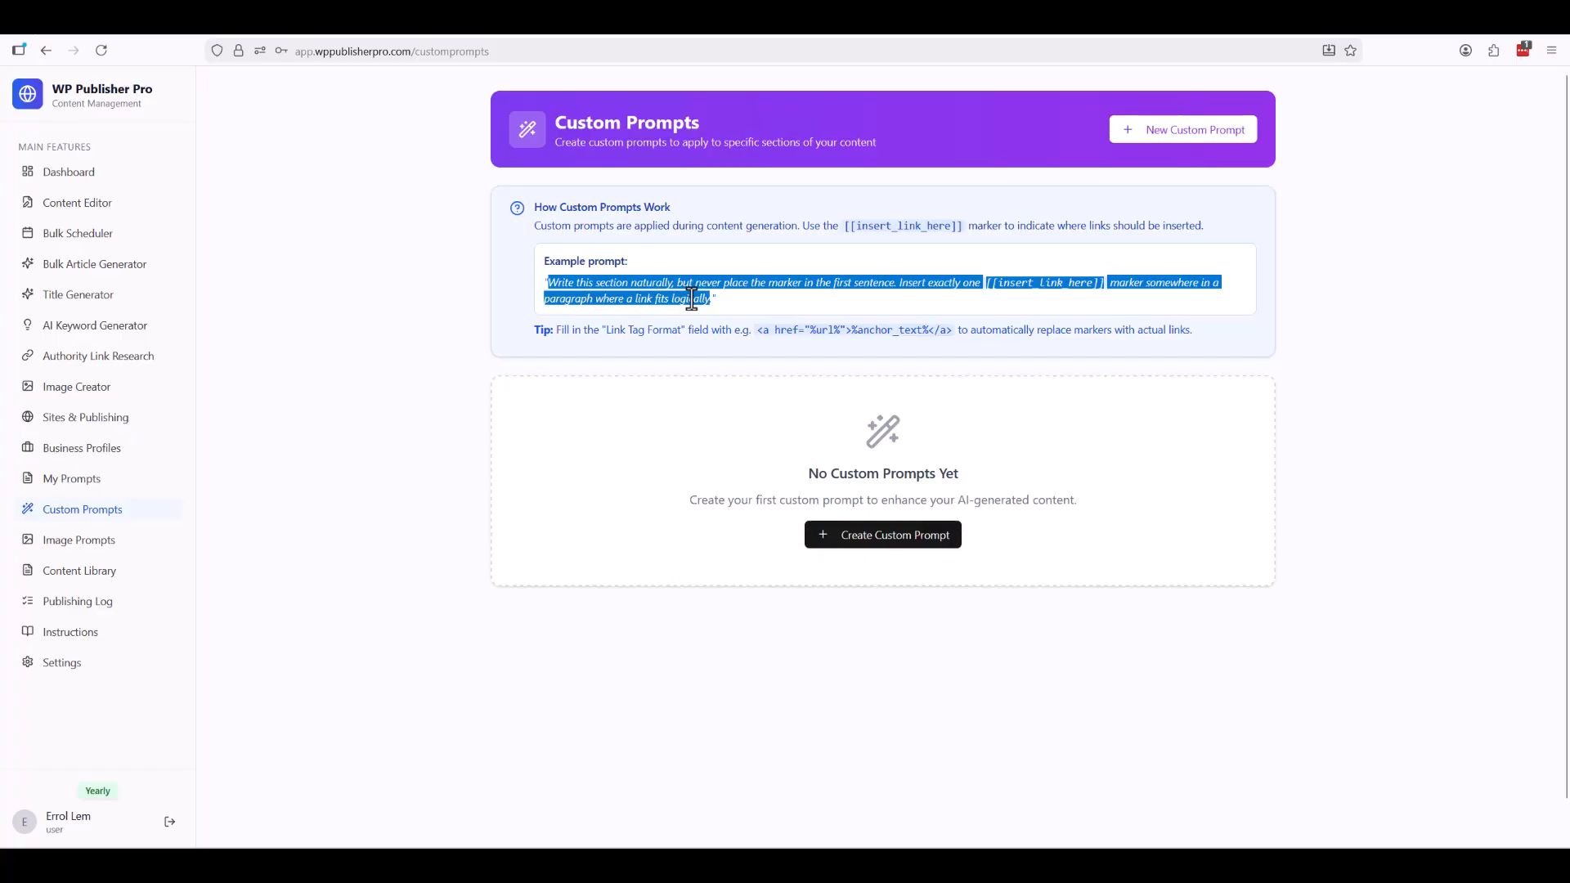
{"action": "left_click", "coordinate": [881, 538]}
{"action": "left_click", "coordinate": [593, 369]}
{"action": "key", "text": "ctrl+v"}
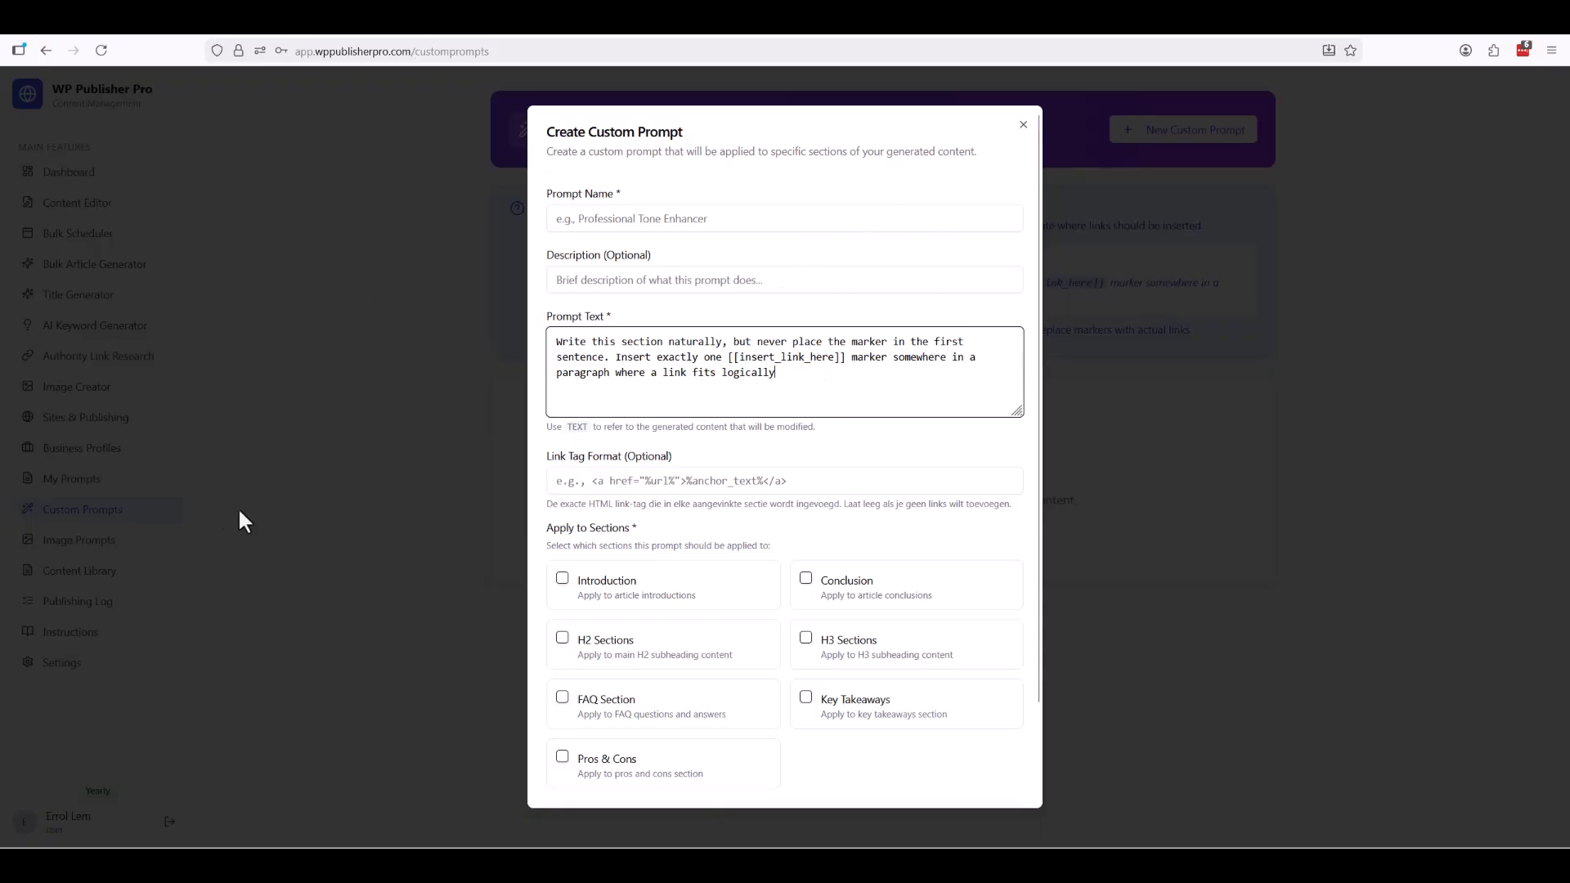
Step: Apply the custom prompt to the Introduction section and try to create it without a name
{"action": "scroll", "coordinate": [985, 650], "scroll_direction": "down", "scroll_amount": 2}
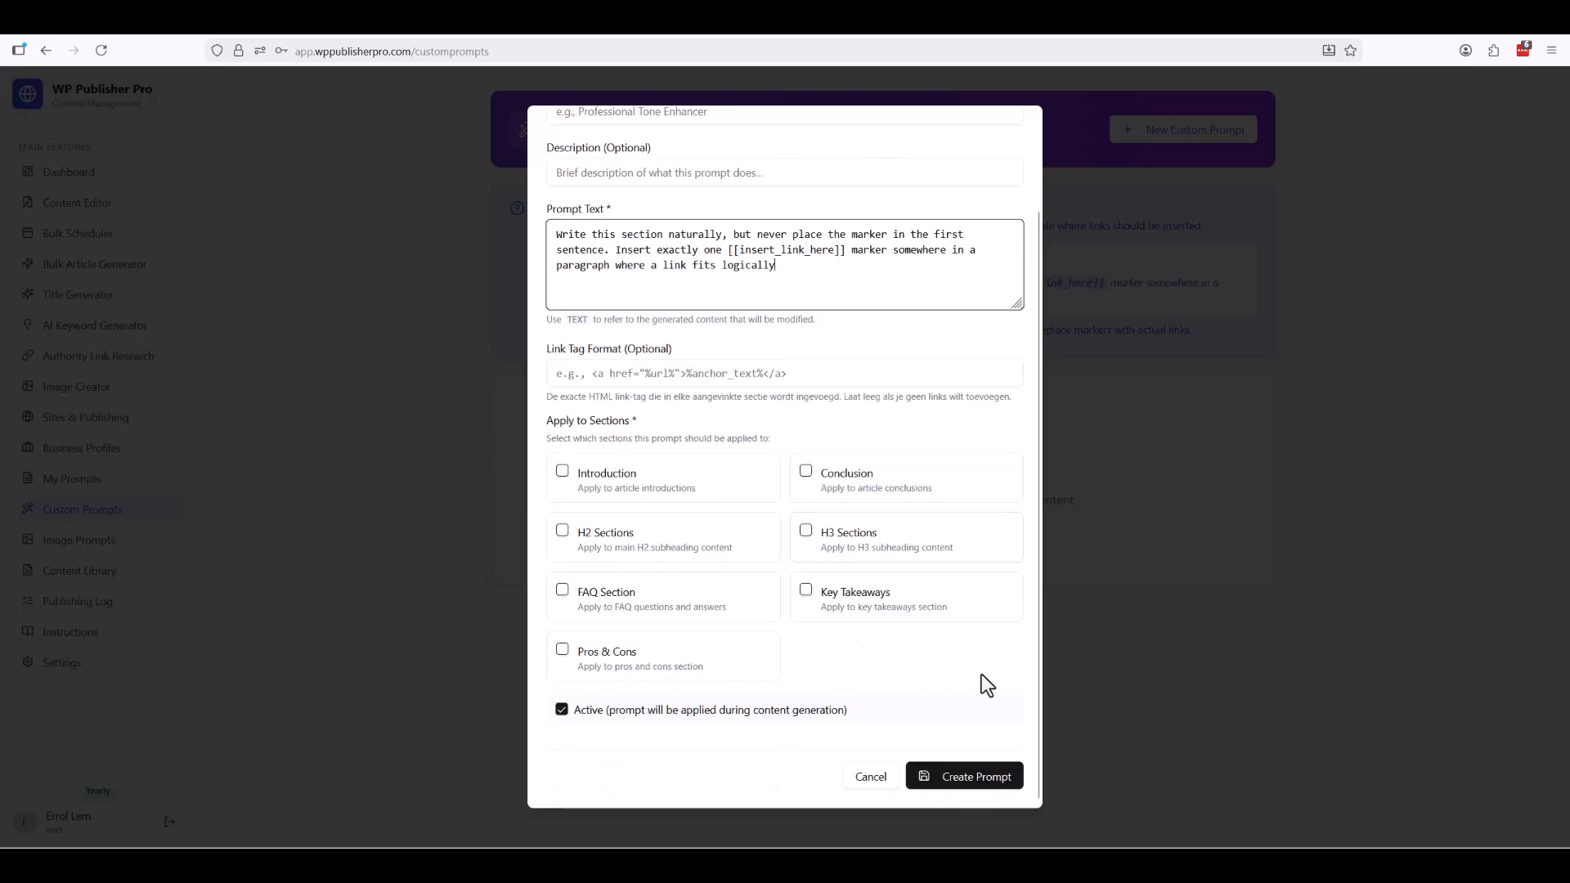
{"action": "left_click", "coordinate": [940, 790]}
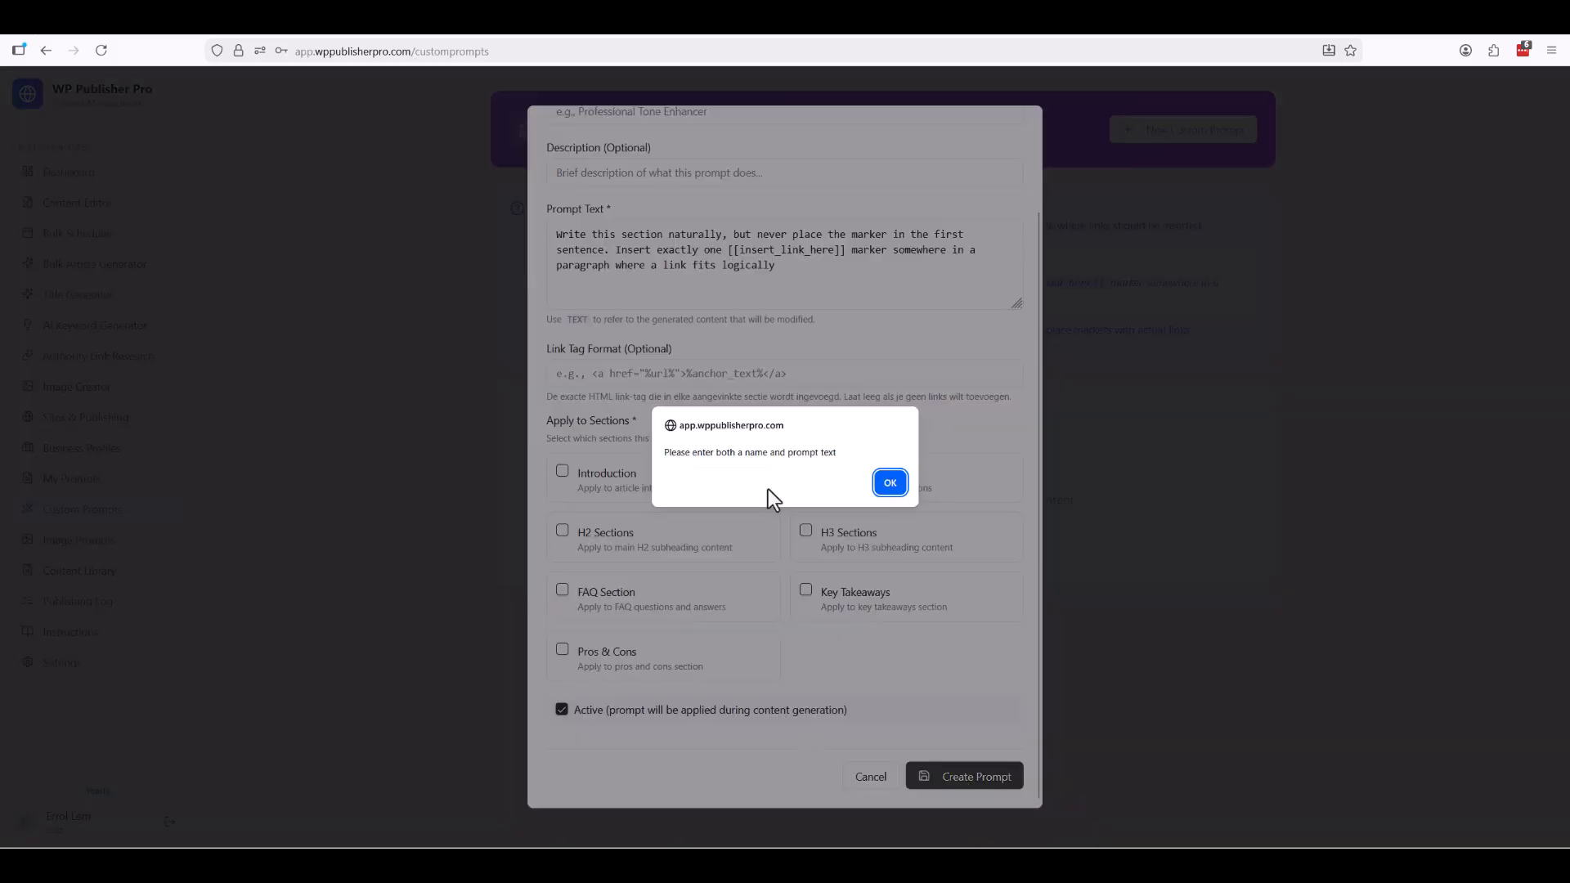
{"action": "left_click", "coordinate": [889, 484]}
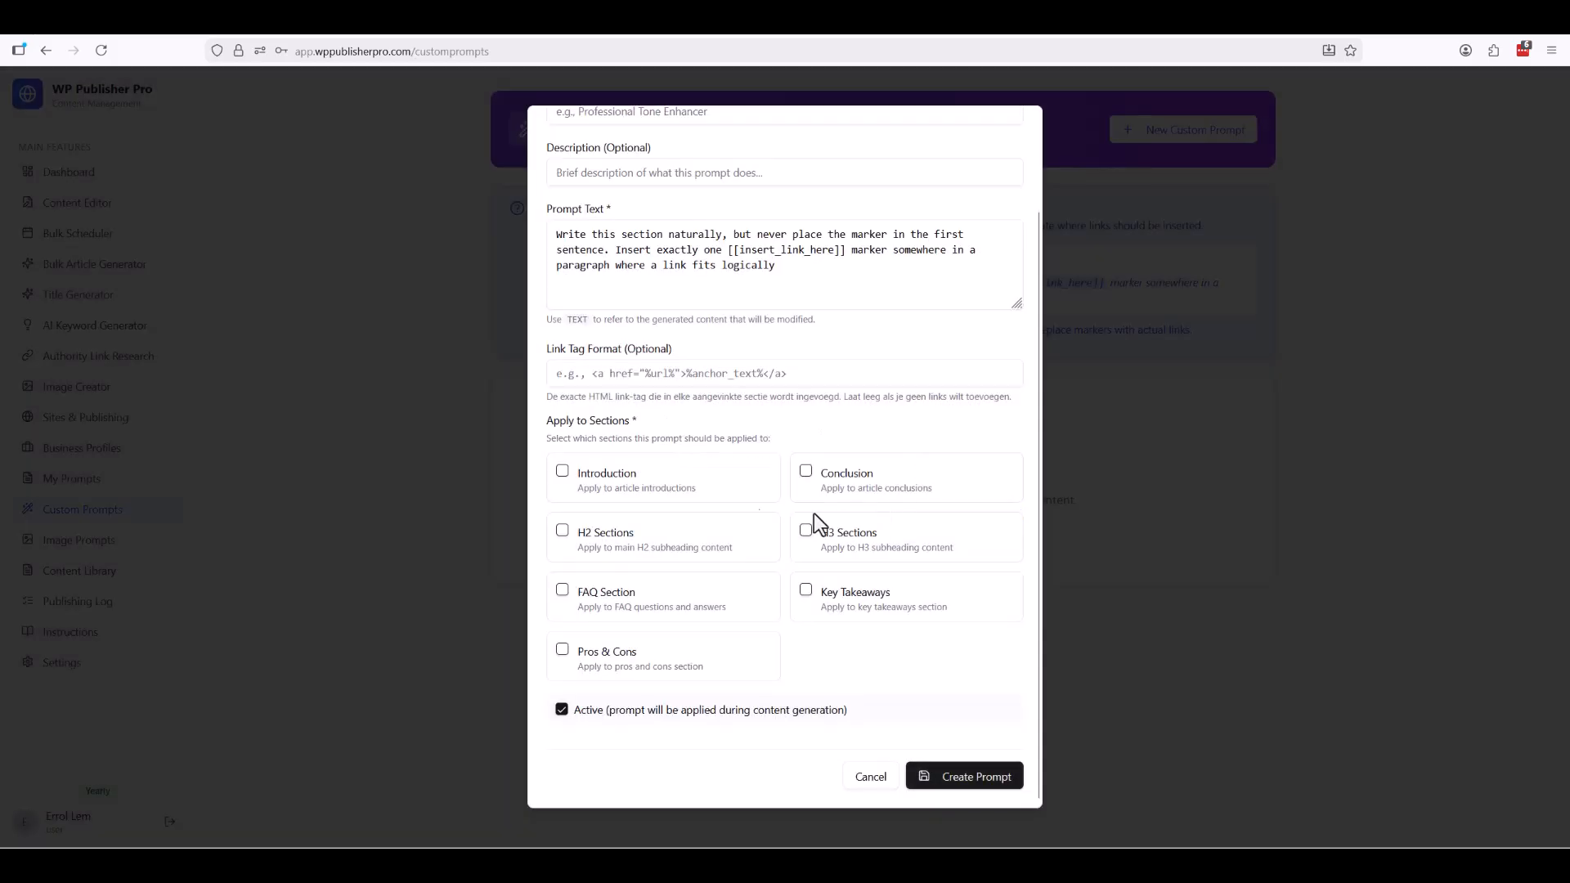
{"action": "left_click", "coordinate": [564, 485]}
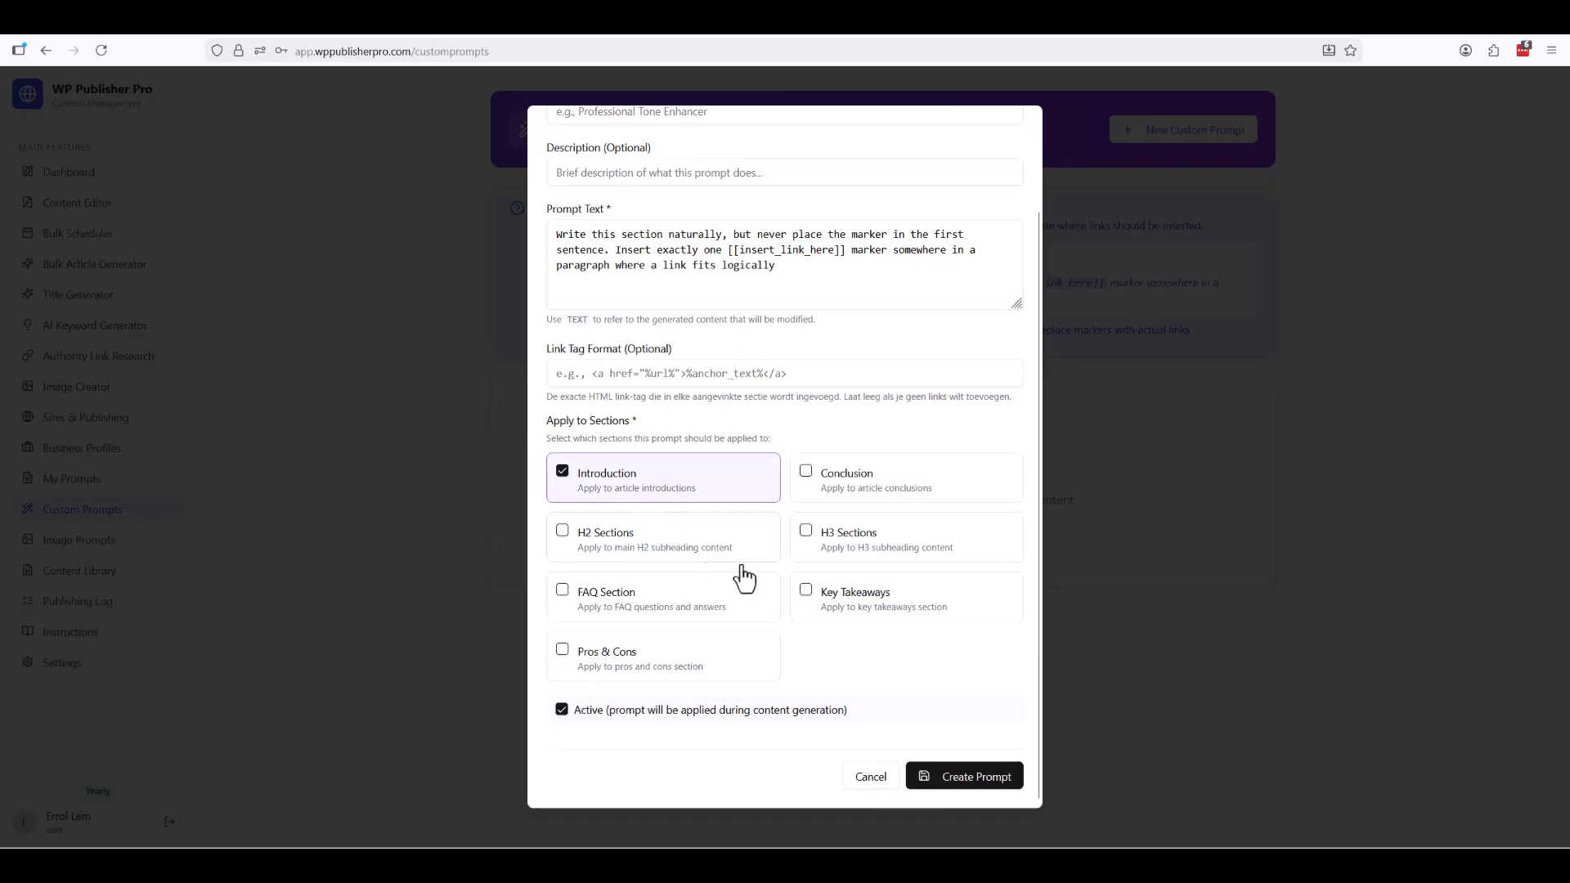
{"action": "left_click", "coordinate": [941, 781]}
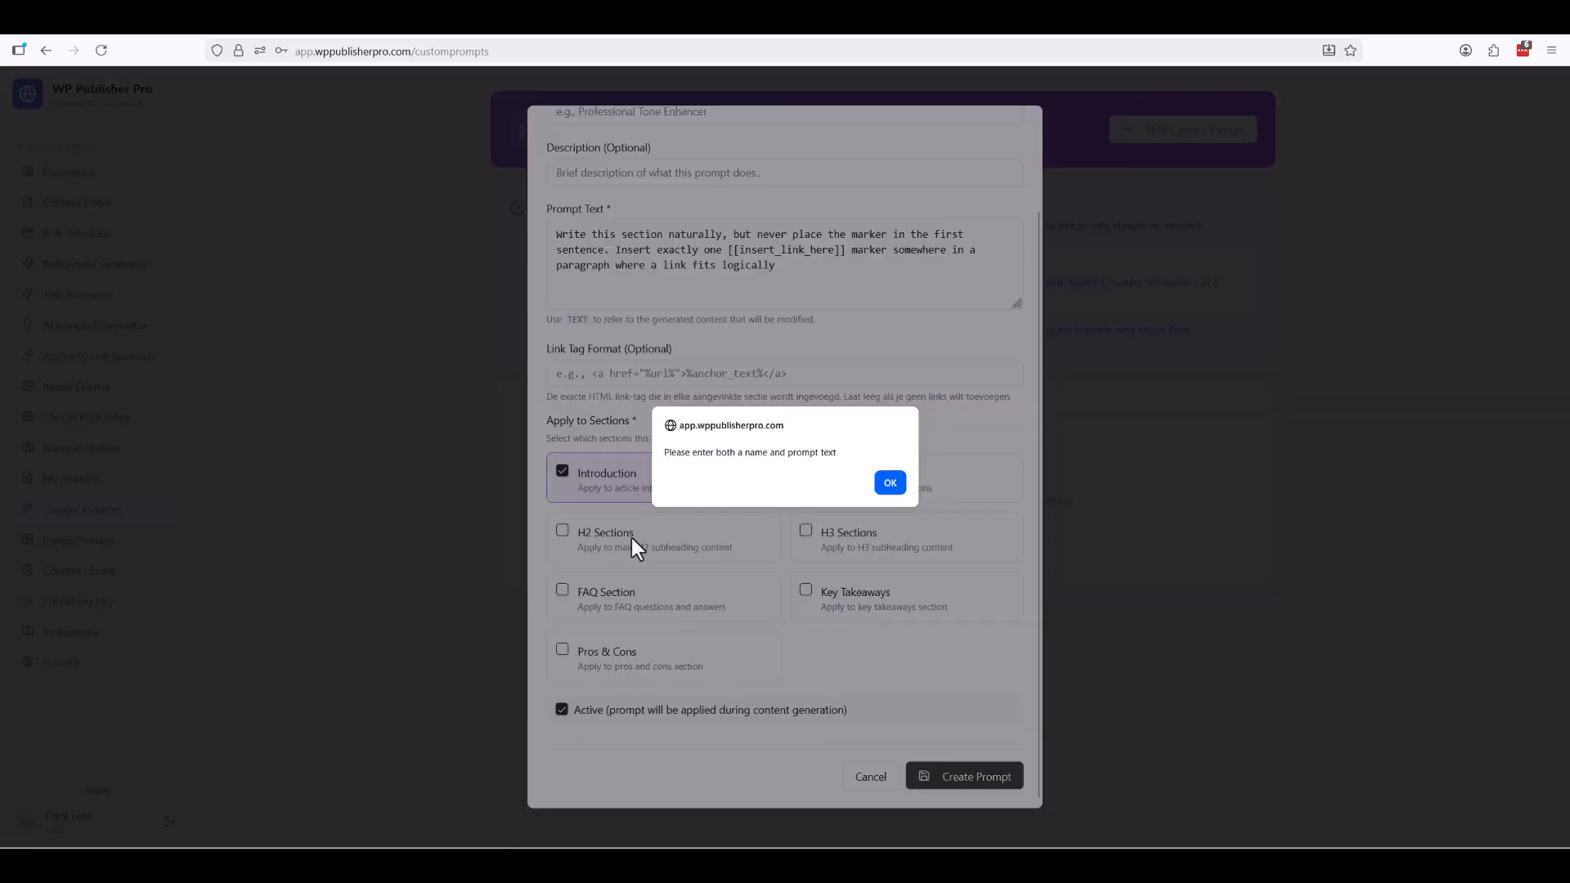
{"action": "left_click", "coordinate": [888, 482]}
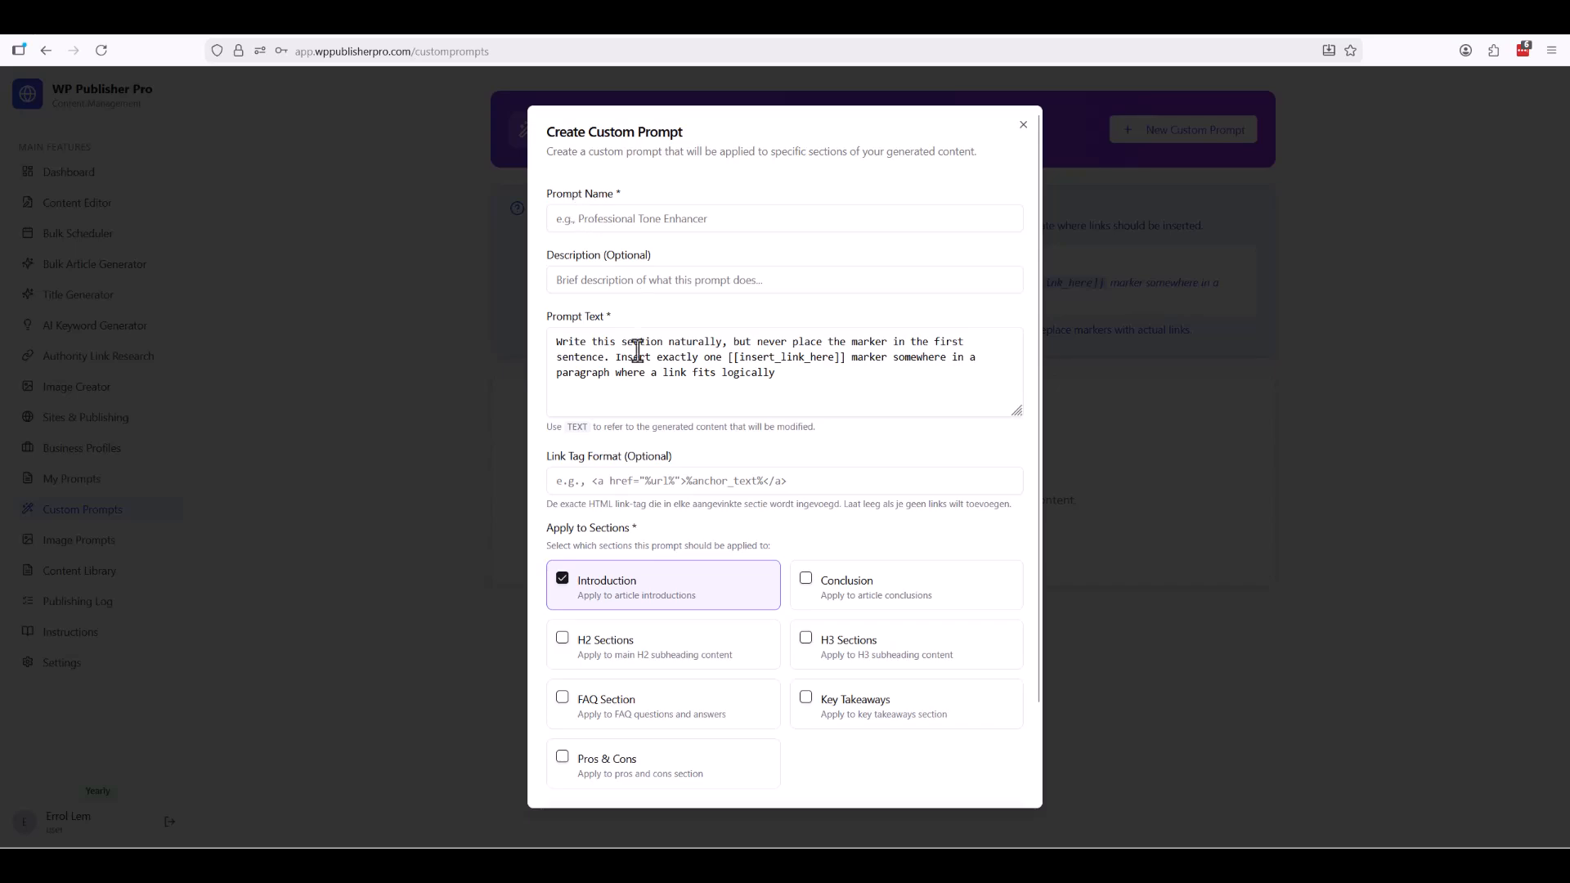
Step: Name the custom prompt test and create it
{"action": "left_click", "coordinate": [594, 217]}
{"action": "type", "text": "test"}
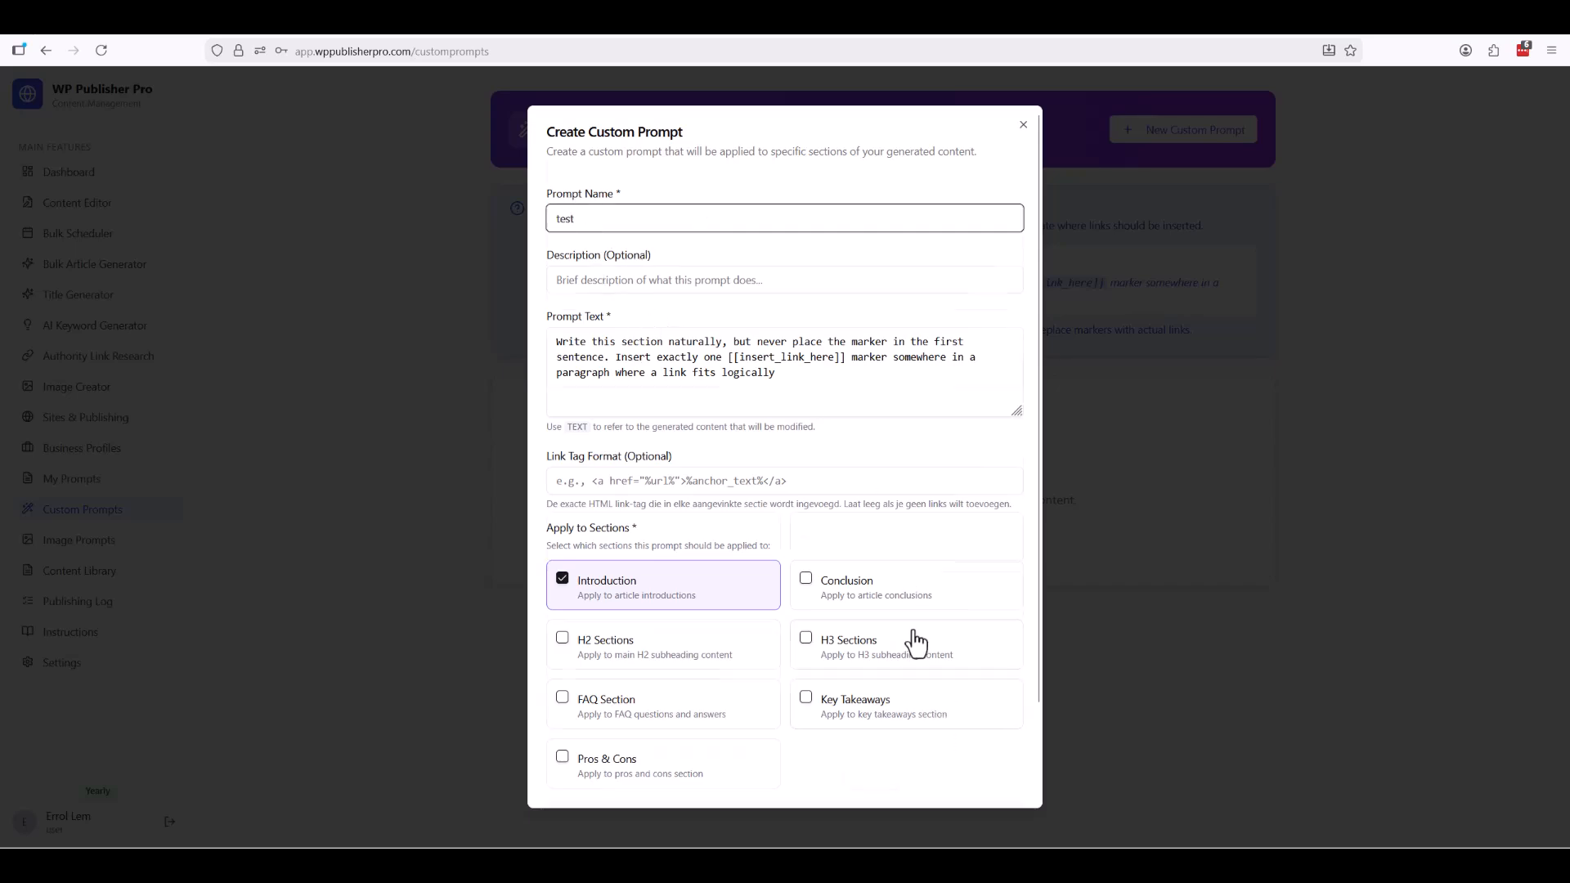
{"action": "scroll", "coordinate": [940, 695], "scroll_direction": "down", "scroll_amount": 2}
{"action": "left_click", "coordinate": [969, 775]}
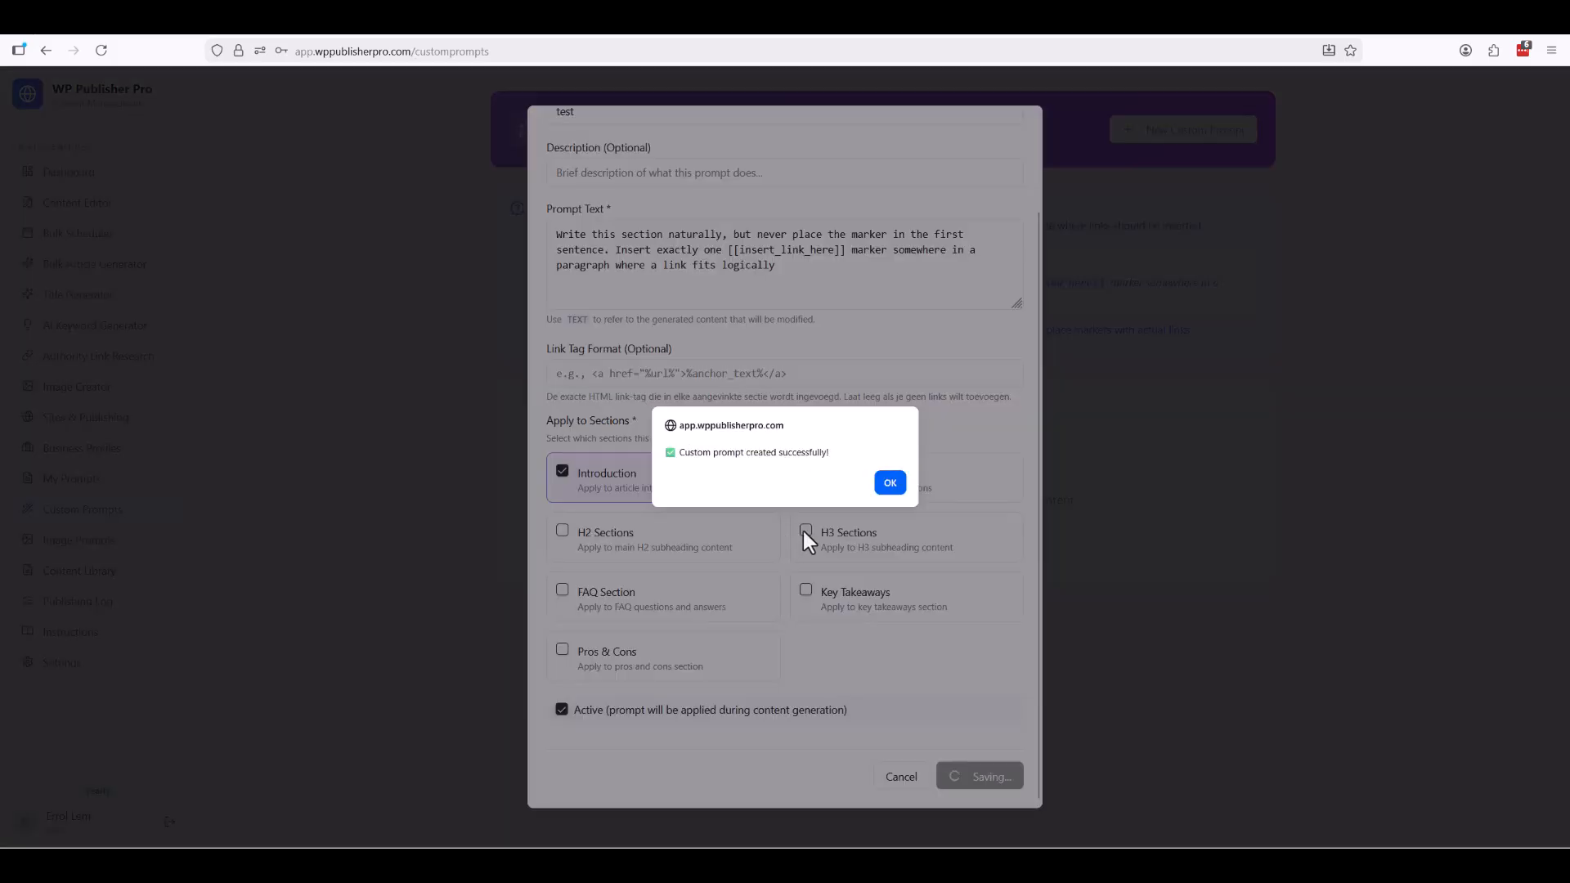
{"action": "left_click", "coordinate": [888, 493]}
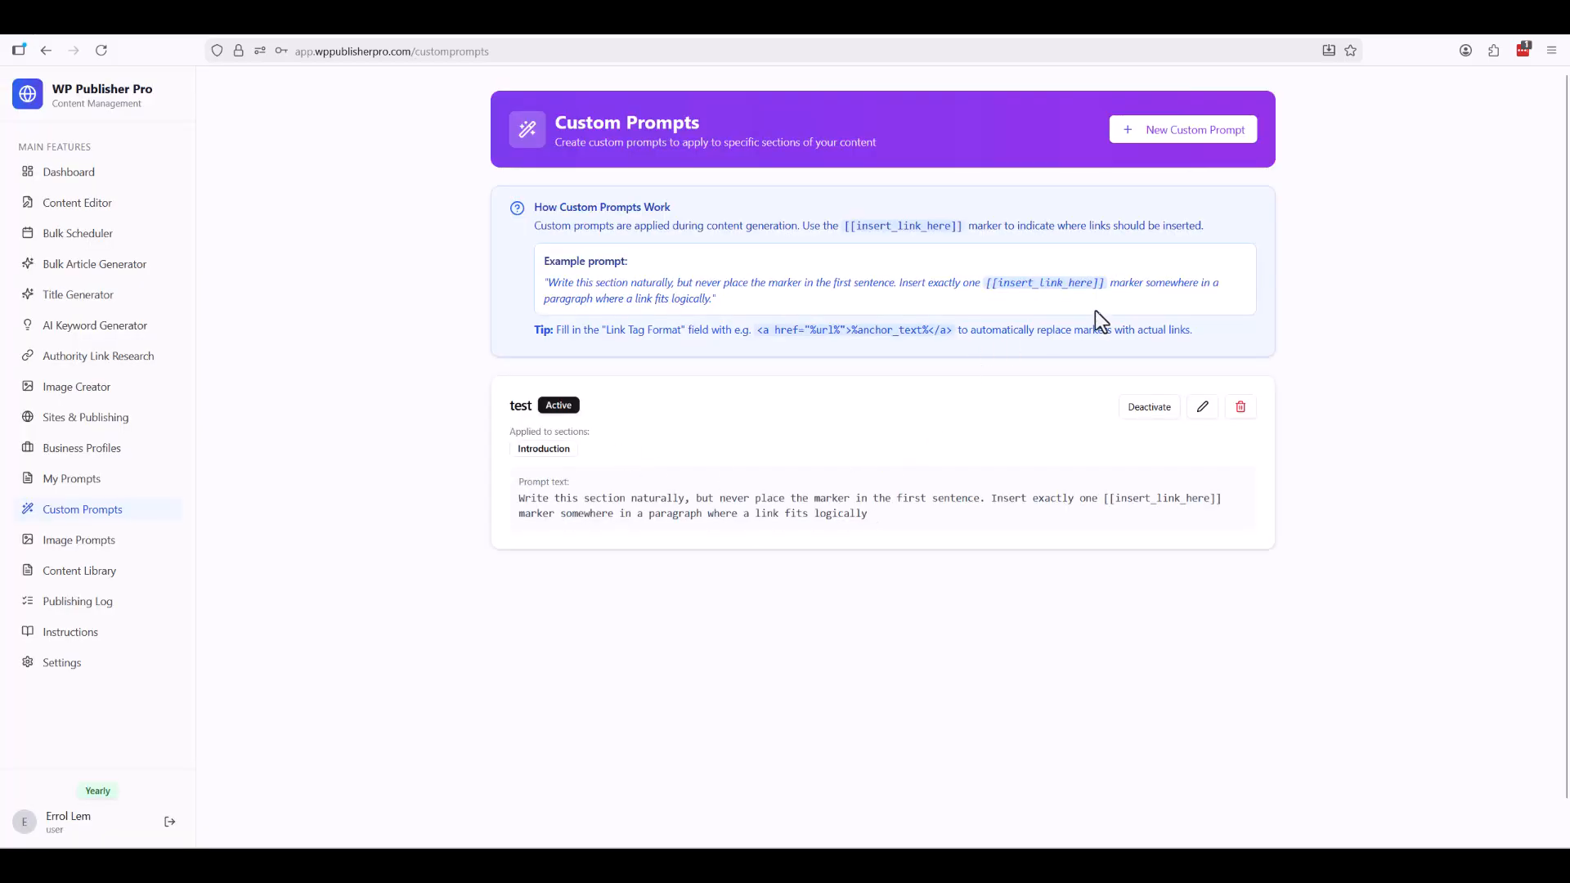
Step: Edit the test custom prompt and set its link tag format to <a href="%url%">%anchor_text%</a>, copied from the page's tip
{"action": "left_click_drag", "start_coordinate": [949, 329], "coordinate": [750, 329]}
{"action": "key", "text": "ctrl+c"}
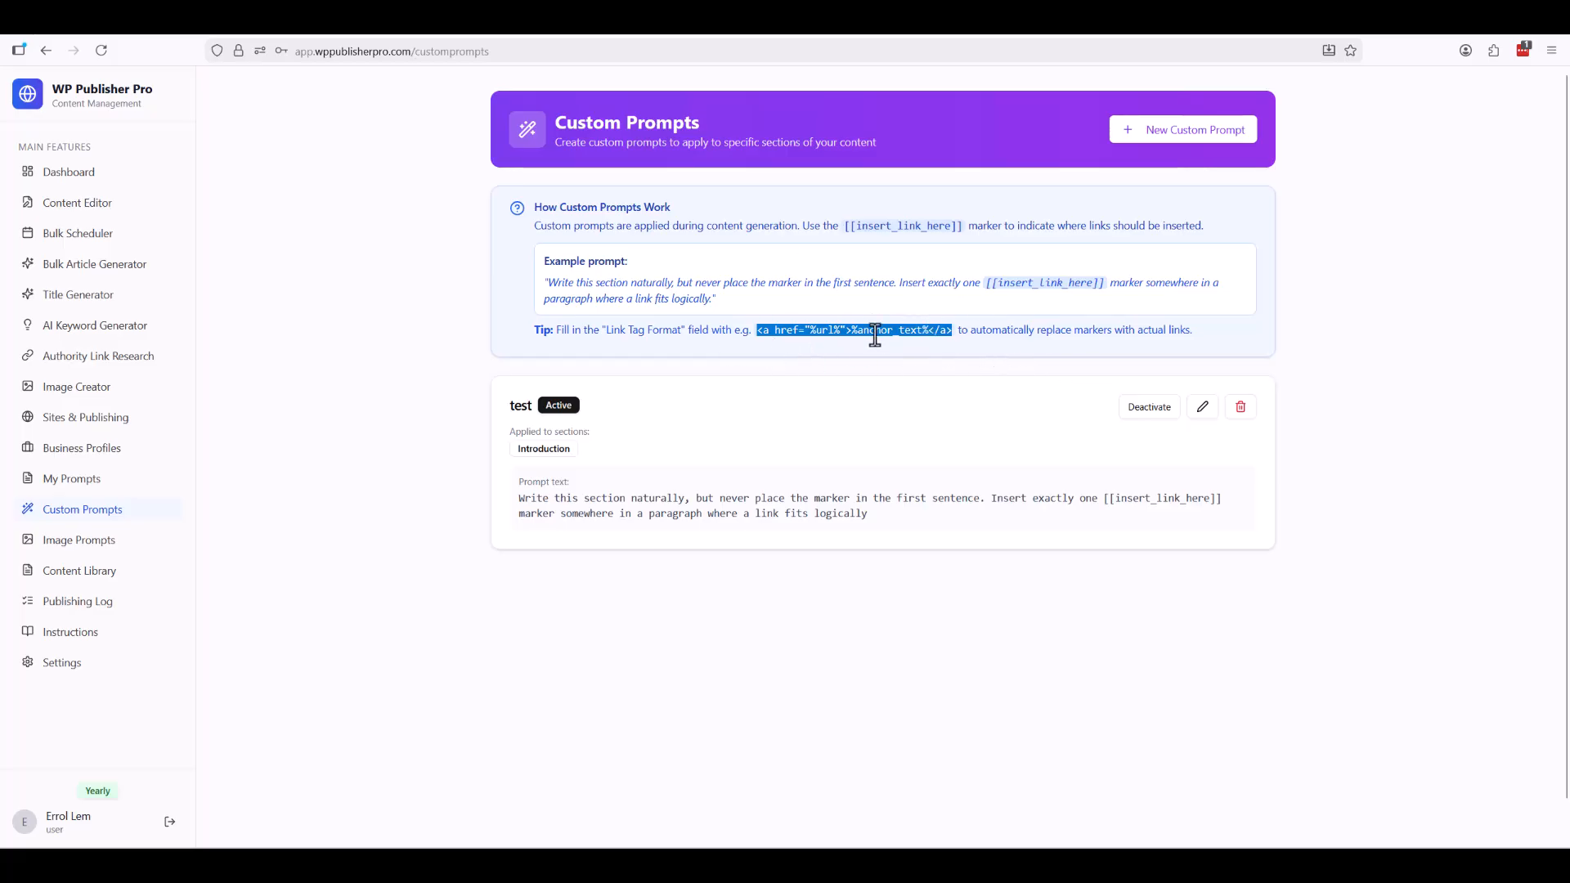
{"action": "left_click", "coordinate": [1202, 407]}
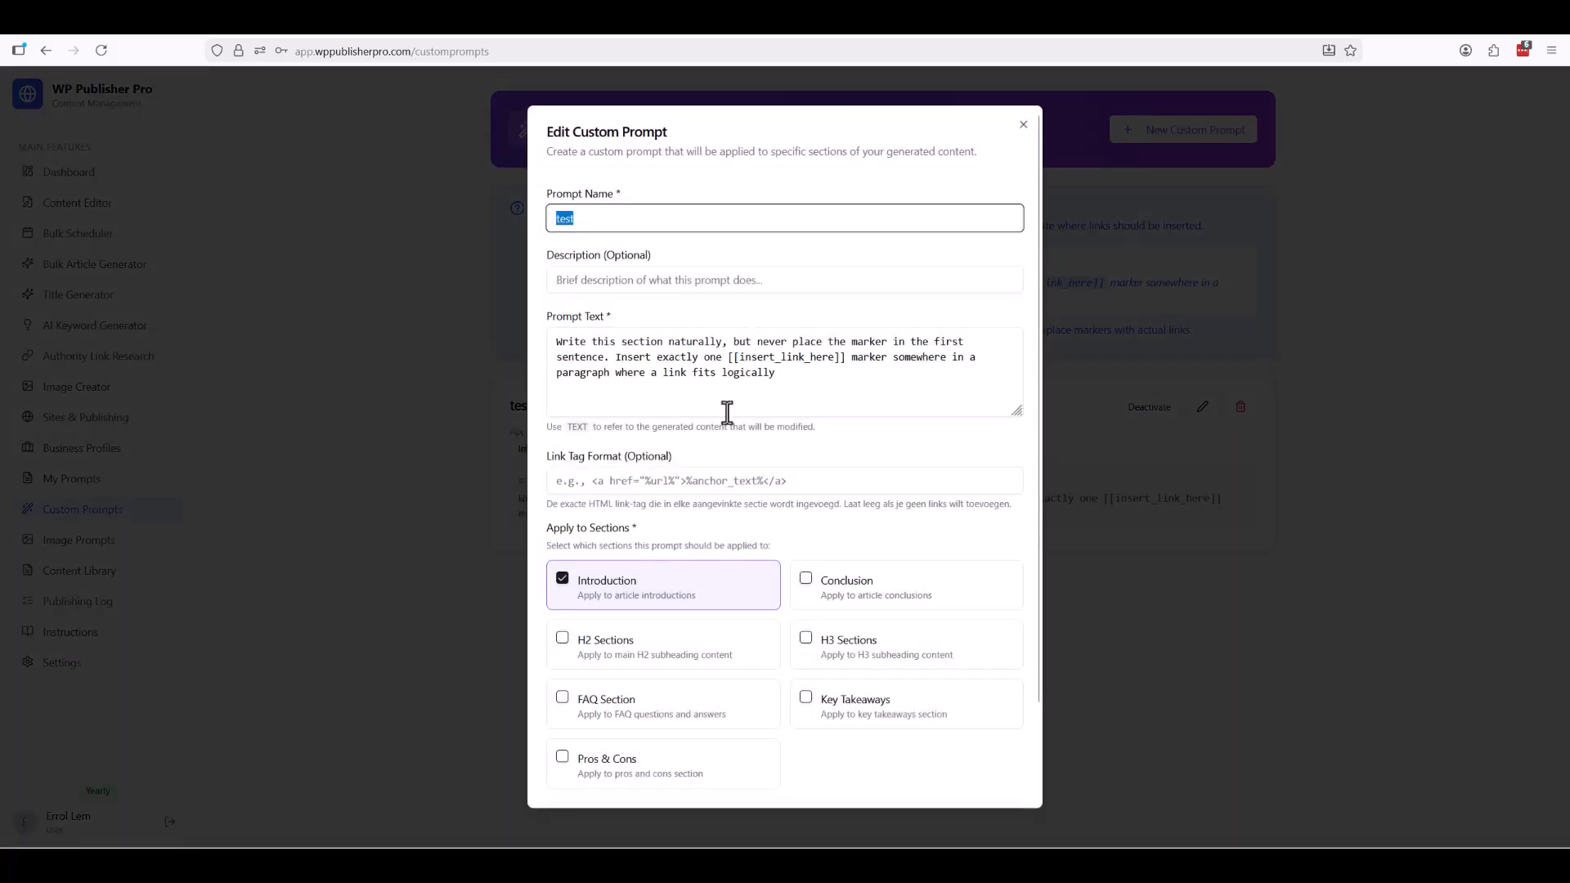
{"action": "left_click_drag", "start_coordinate": [536, 454], "coordinate": [589, 456]}
{"action": "left_click", "coordinate": [578, 481]}
{"action": "key", "text": "ctrl+v"}
{"action": "key", "text": "ctrl+a"}
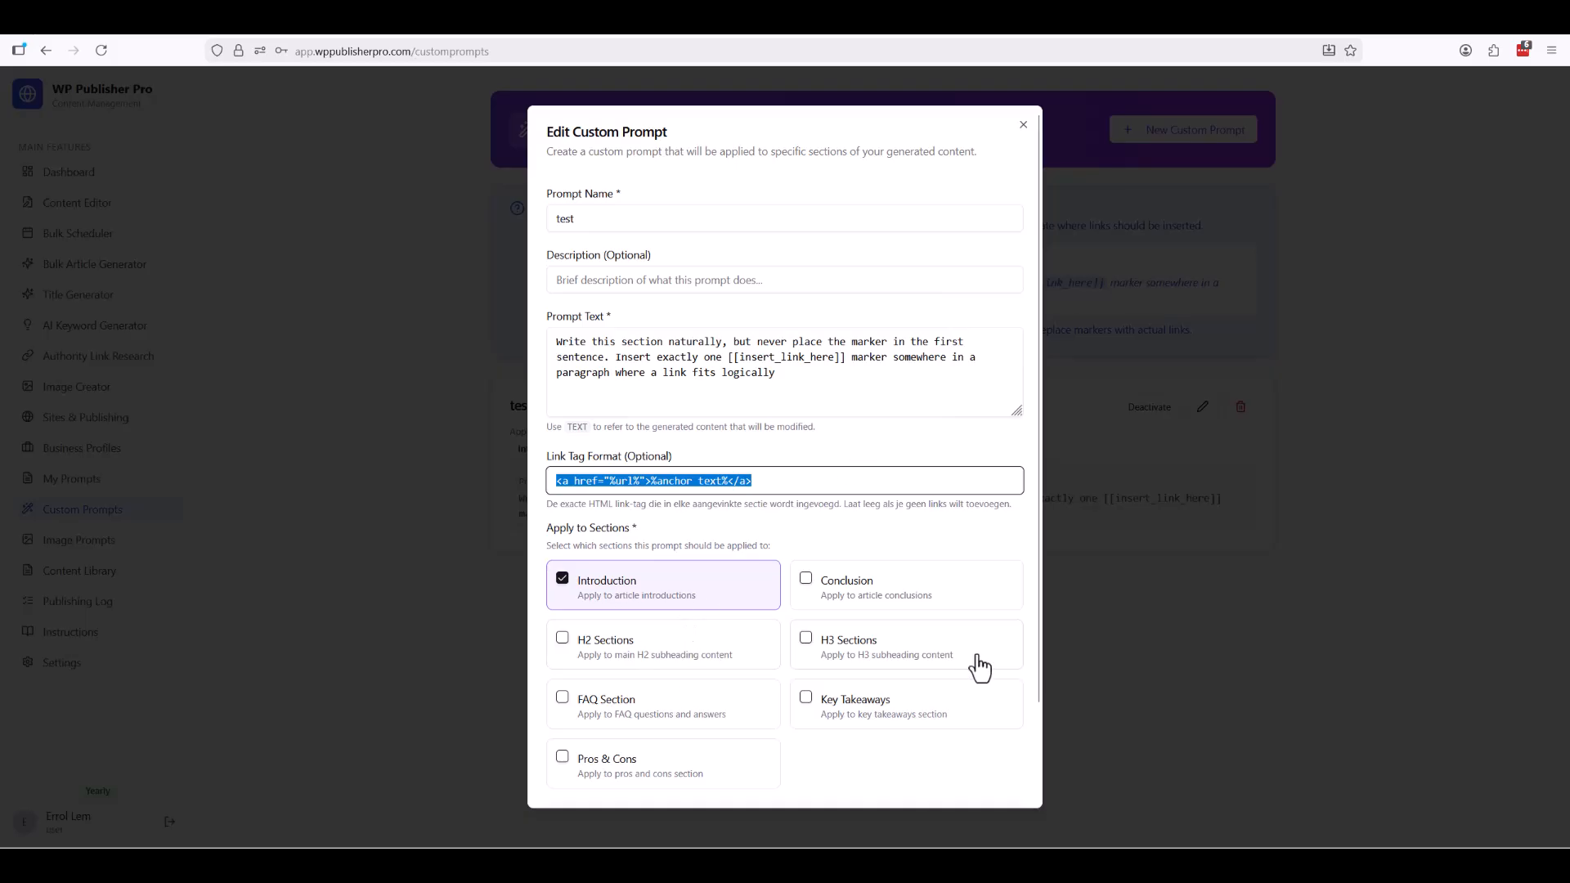
Step: Apply the test prompt to the FAQ Section as well, leaving H3 Sections unselected
{"action": "left_click", "coordinate": [806, 643]}
{"action": "left_click", "coordinate": [806, 643]}
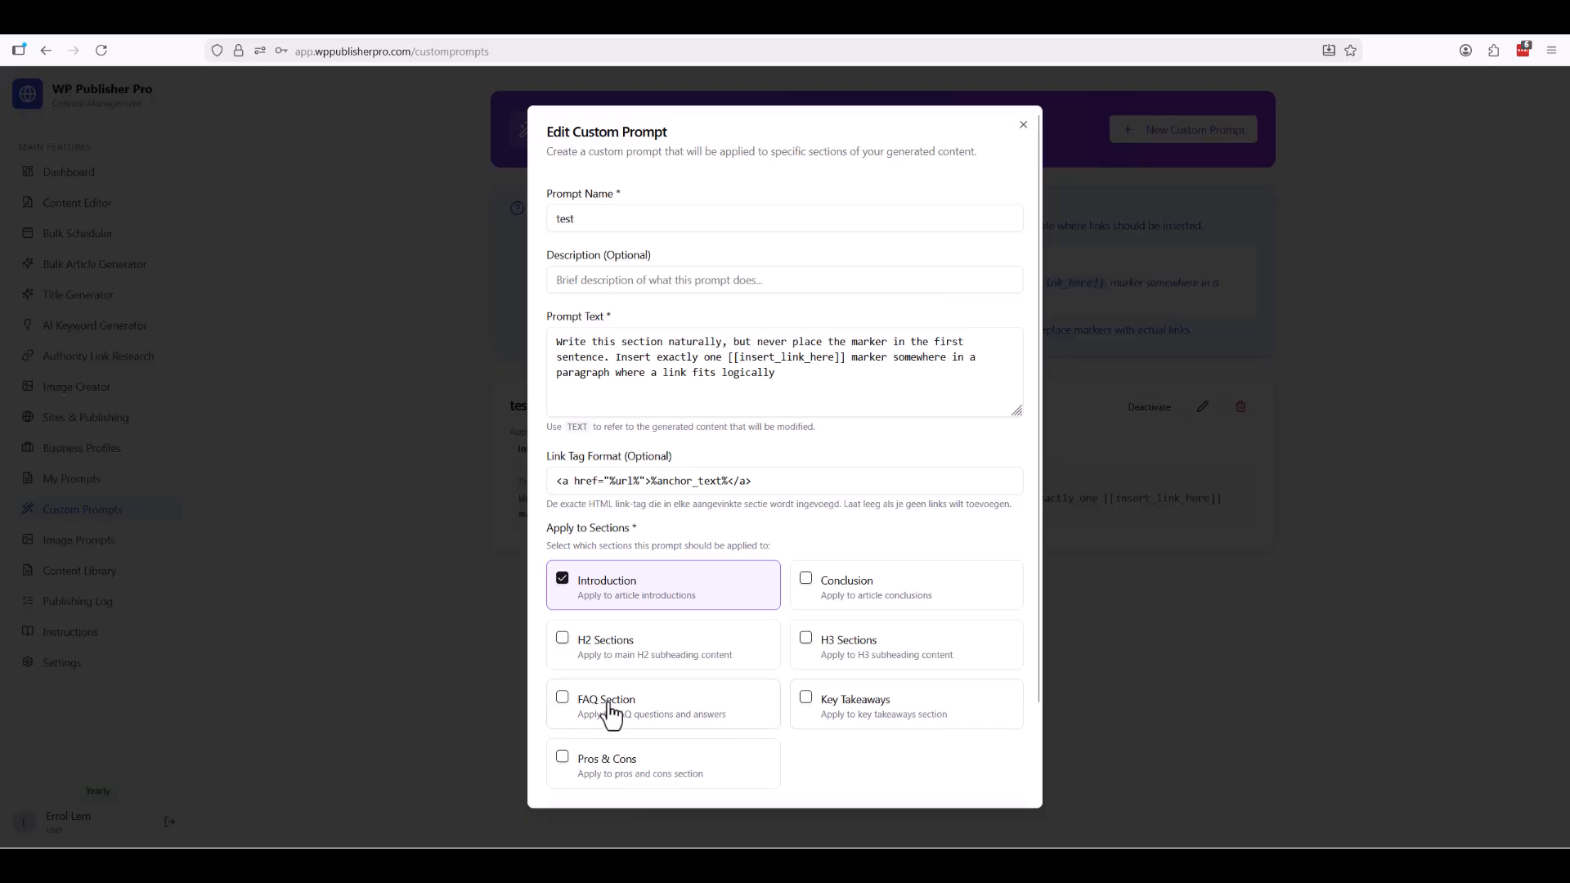
{"action": "left_click", "coordinate": [565, 702]}
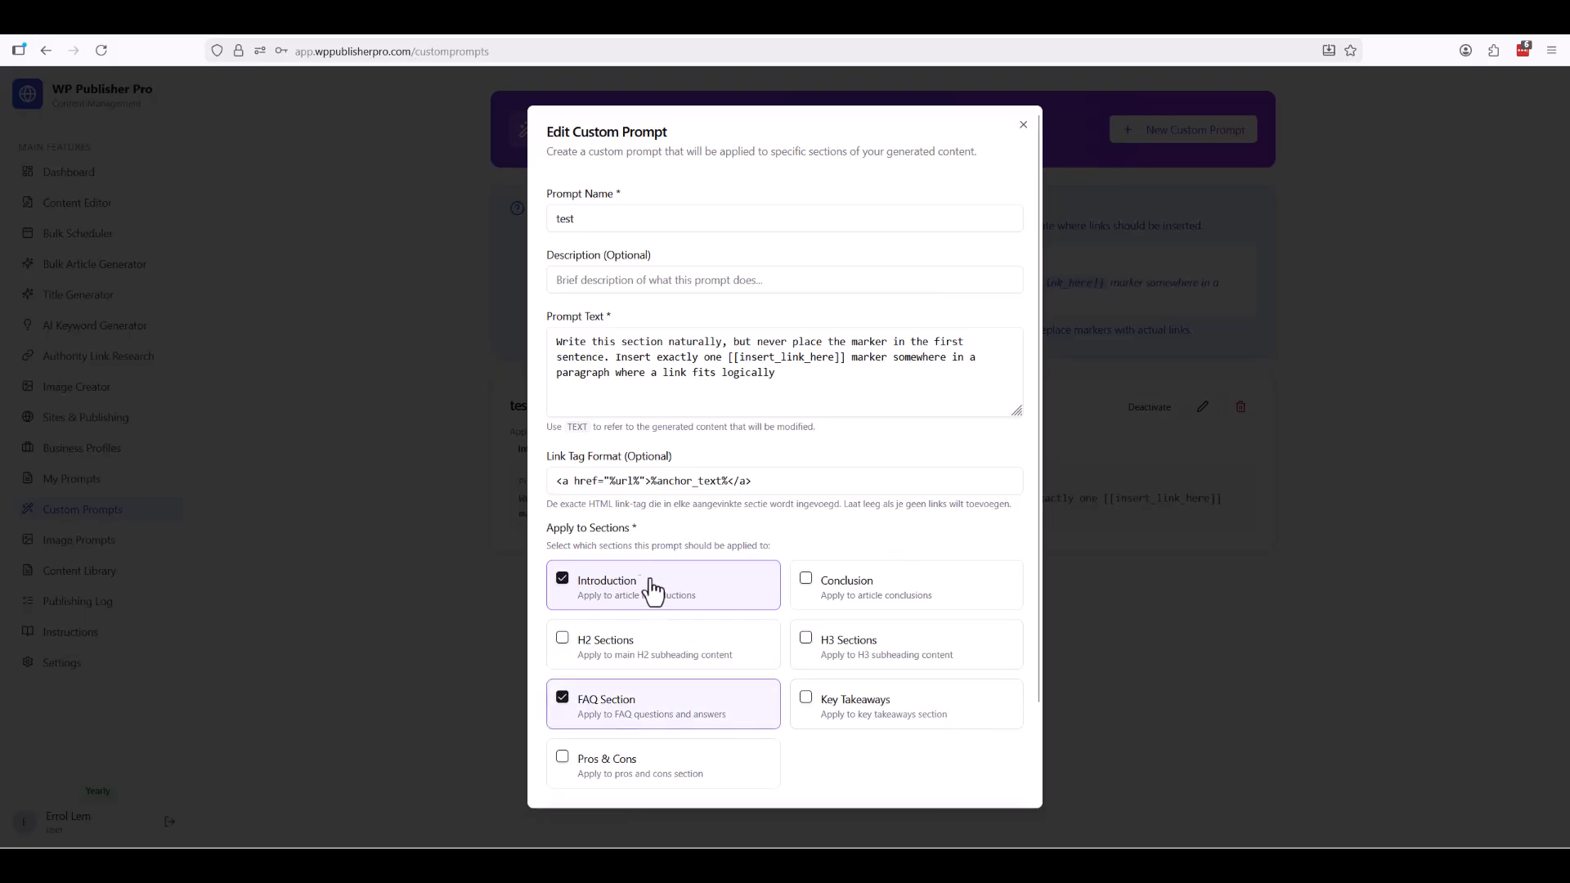
Step: Examine the test prompt's text, its [[insert_link_here]] marker and the link tag format
{"action": "triple_click", "coordinate": [797, 368]}
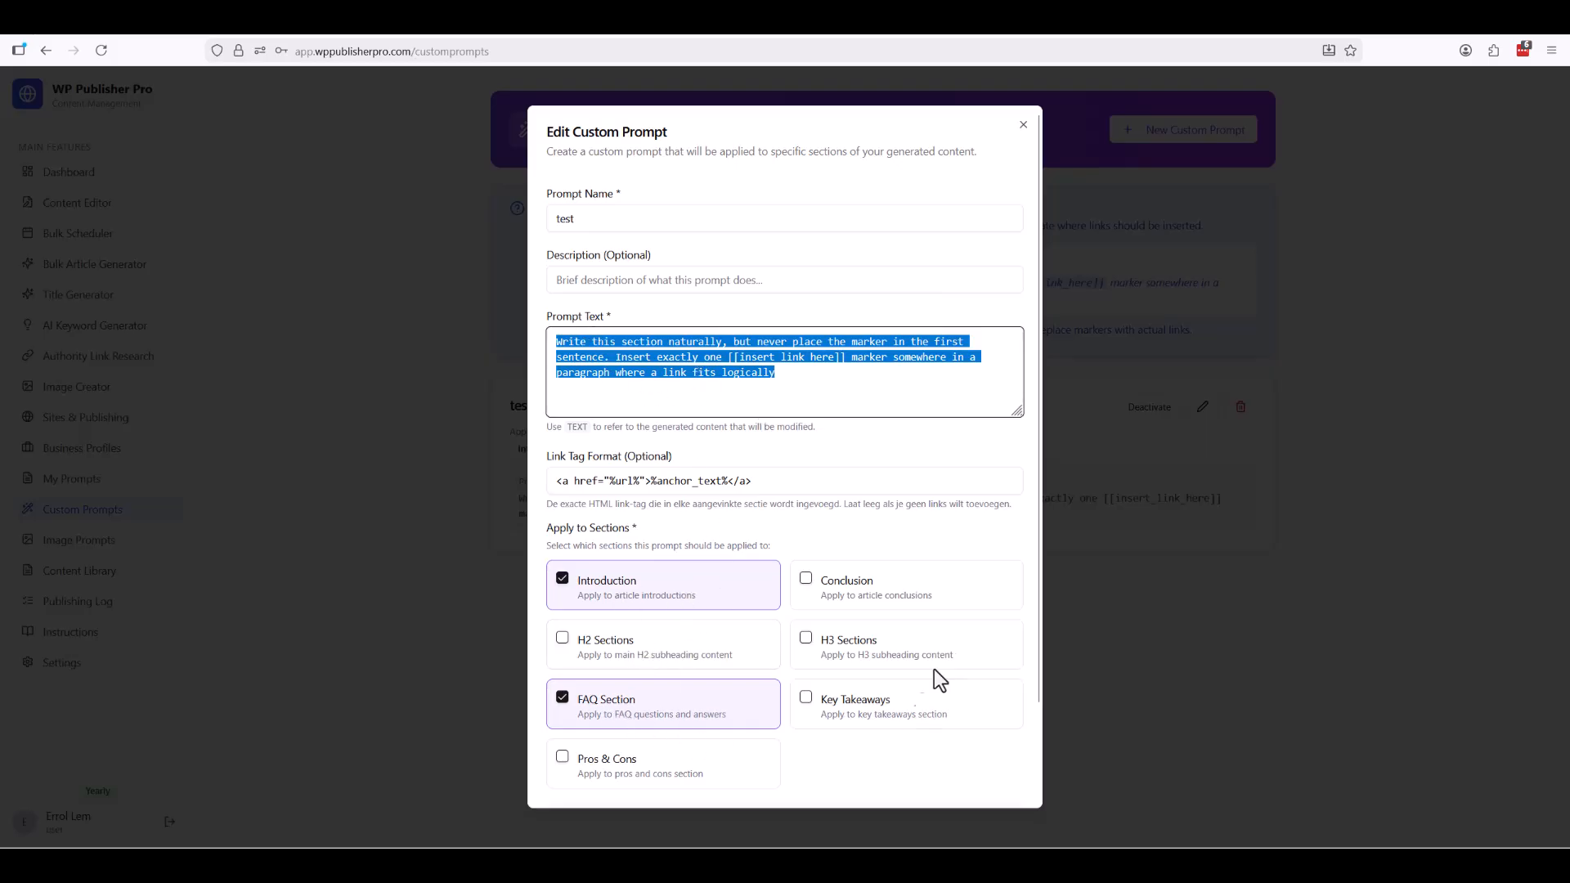
{"action": "left_click_drag", "start_coordinate": [801, 484], "coordinate": [536, 480]}
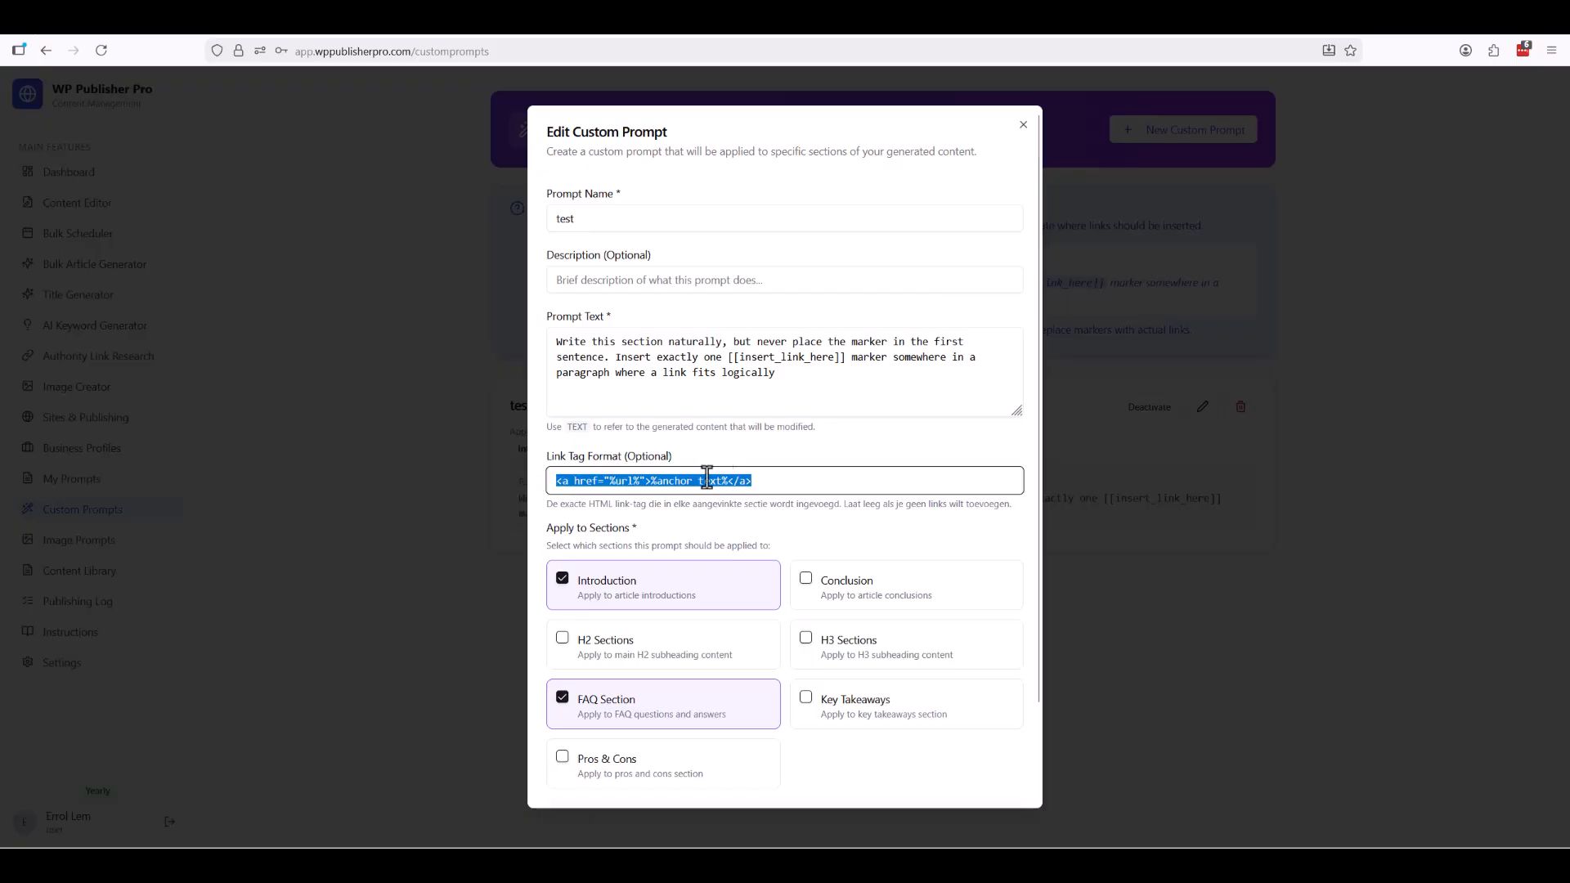
{"action": "left_click", "coordinate": [793, 484]}
{"action": "left_click_drag", "start_coordinate": [792, 491], "coordinate": [537, 473]}
{"action": "left_click", "coordinate": [826, 491]}
{"action": "left_click_drag", "start_coordinate": [787, 487], "coordinate": [558, 482]}
{"action": "triple_click", "coordinate": [838, 354]}
{"action": "left_click_drag", "start_coordinate": [839, 354], "coordinate": [740, 356]}
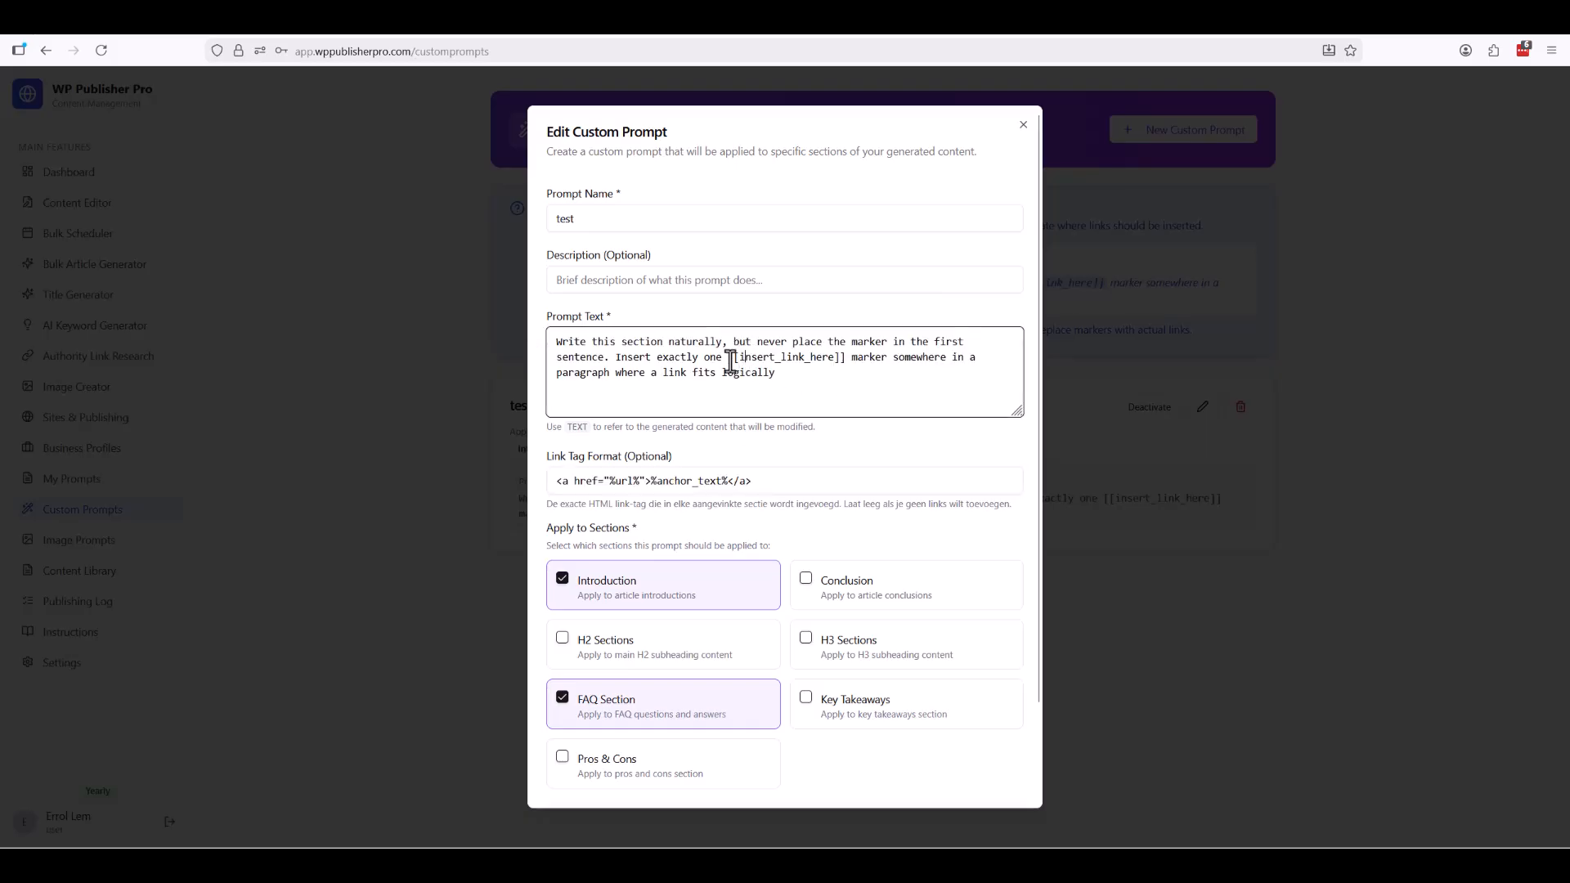
Step: Add Pros & Cons and Conclusion to the test prompt's sections, remove Introduction, and save the updated prompt
{"action": "scroll", "coordinate": [785, 583], "scroll_direction": "down", "scroll_amount": 2}
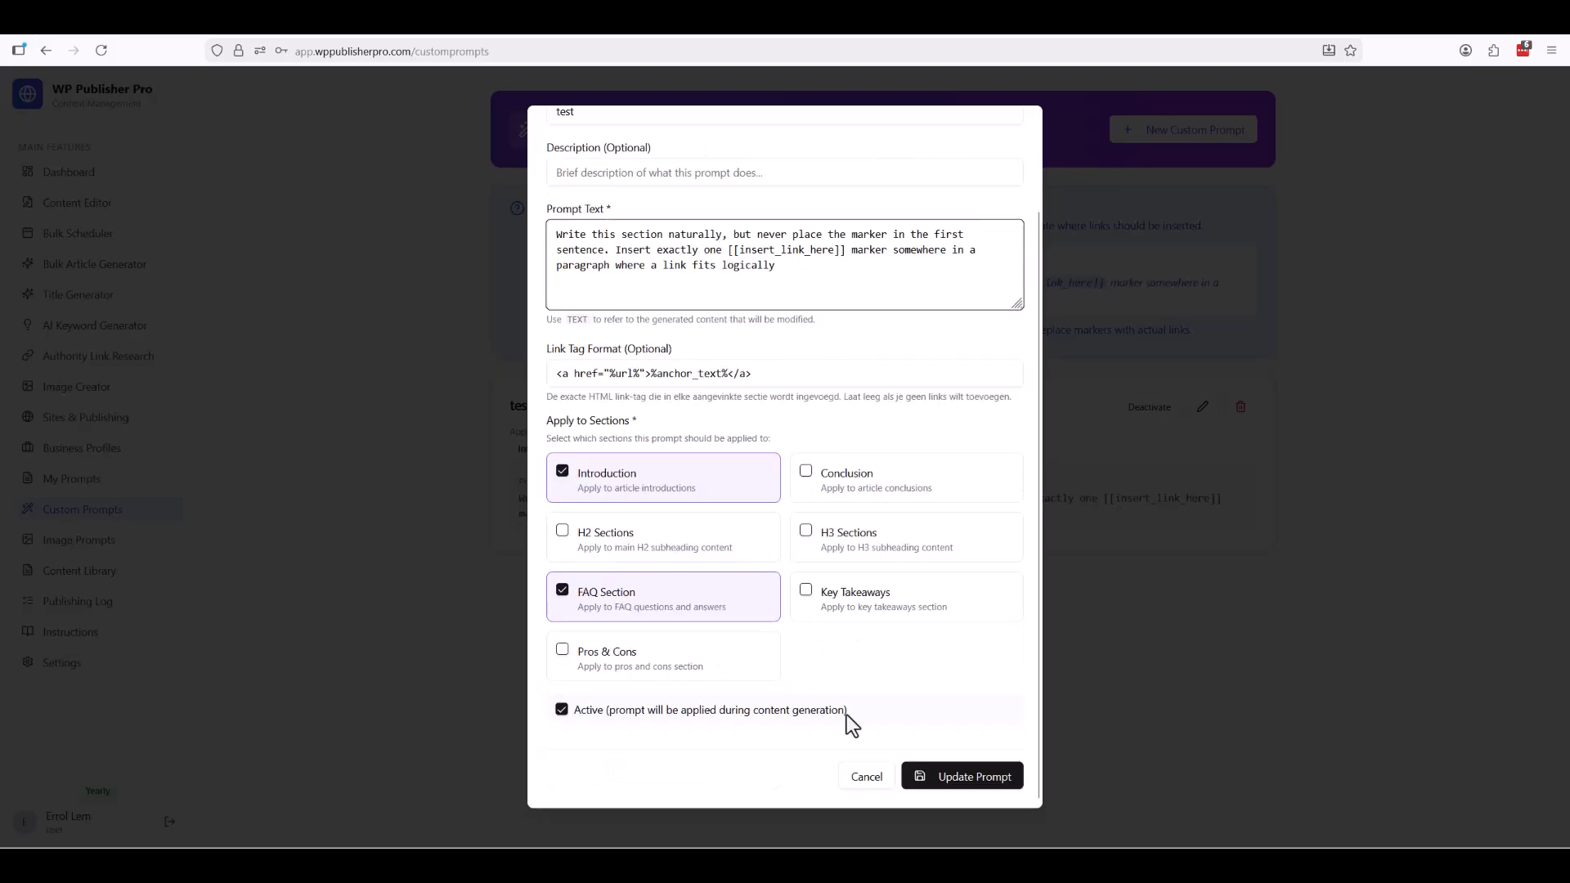
{"action": "left_click", "coordinate": [951, 778]}
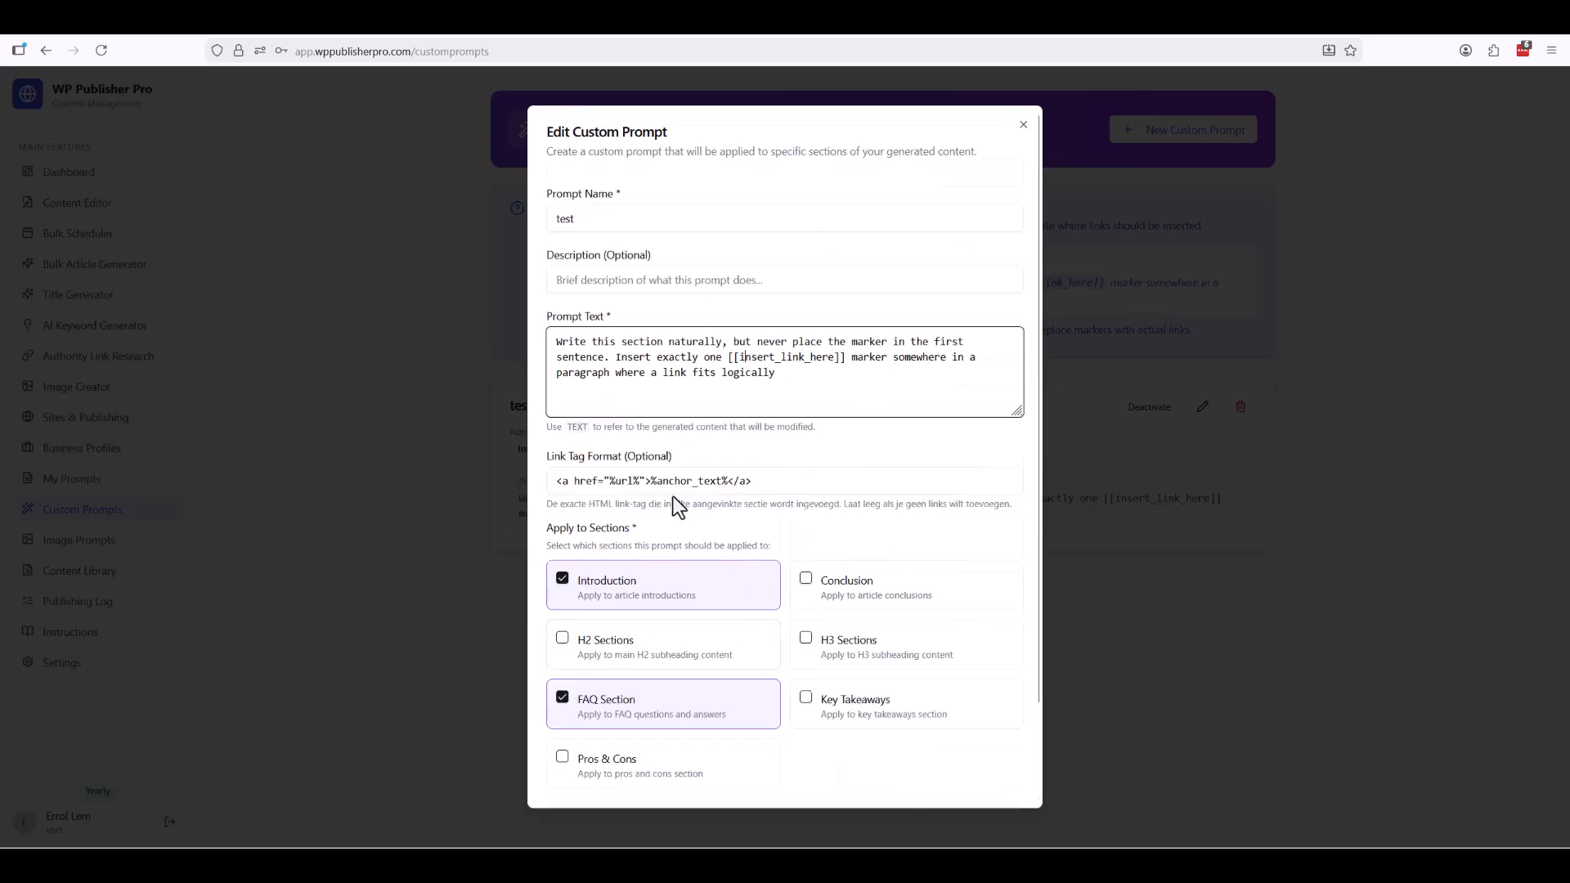
{"action": "scroll", "coordinate": [695, 516], "scroll_direction": "down", "scroll_amount": 2}
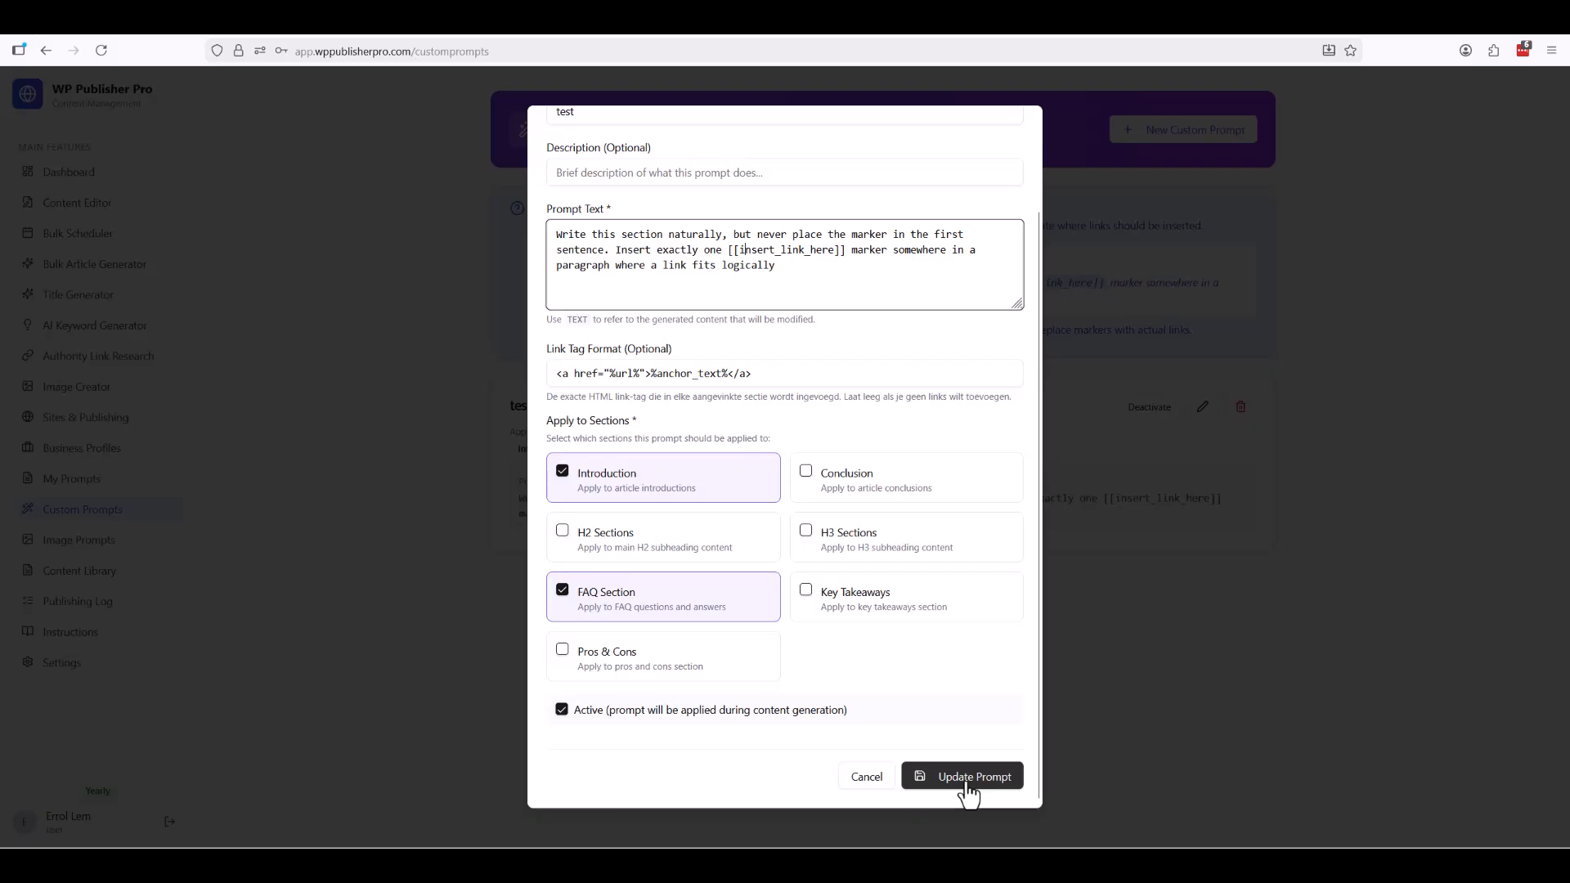
{"action": "left_click", "coordinate": [572, 663]}
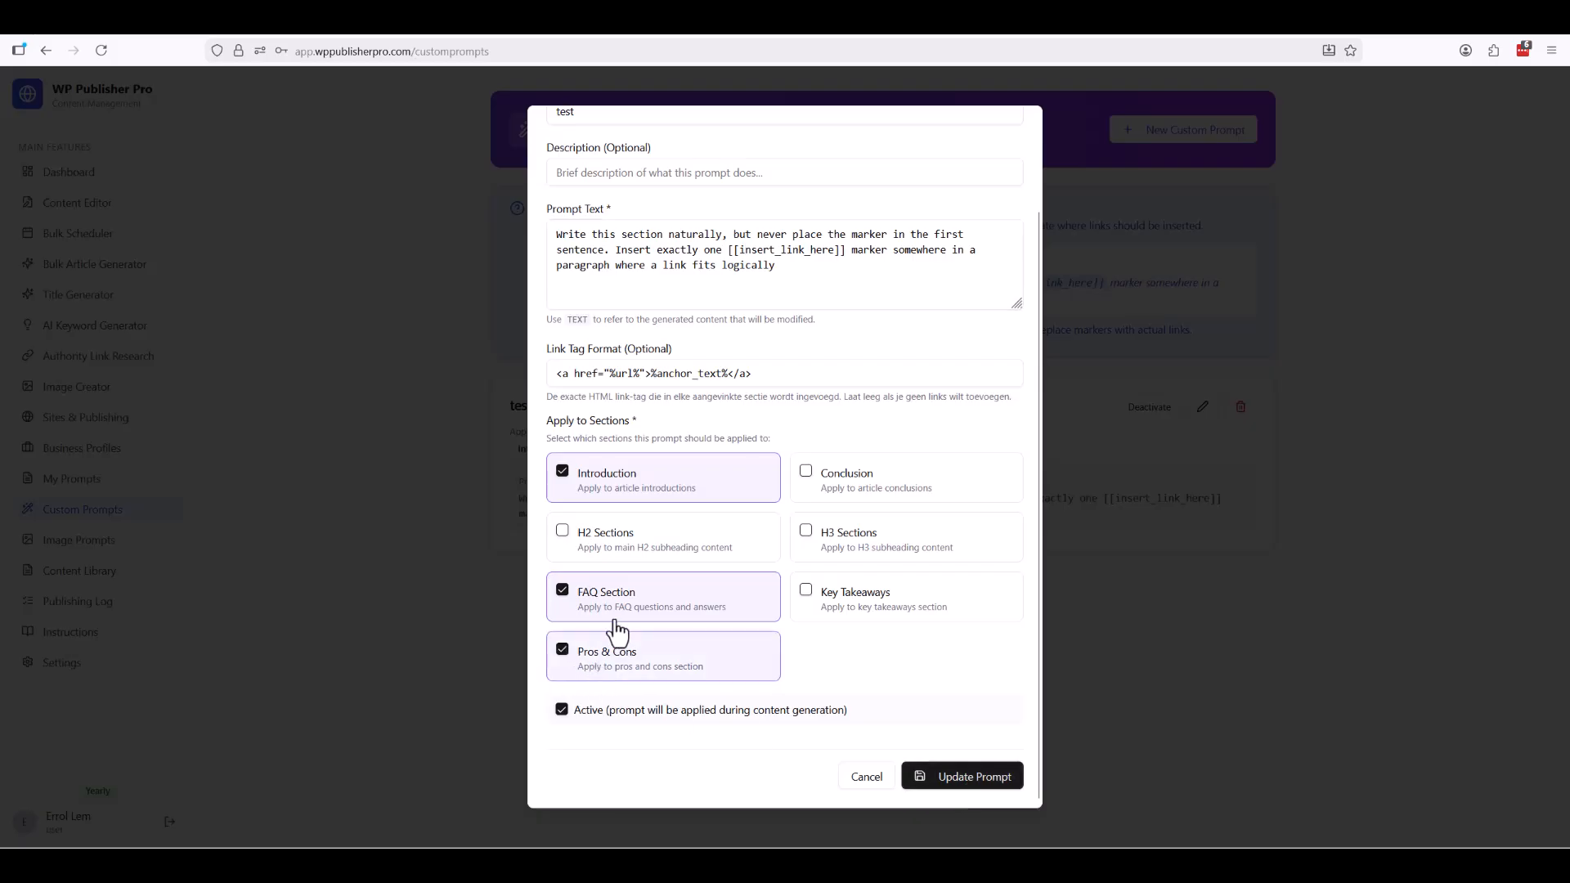
{"action": "left_click", "coordinate": [564, 481]}
{"action": "left_click", "coordinate": [793, 472]}
{"action": "left_click", "coordinate": [975, 779]}
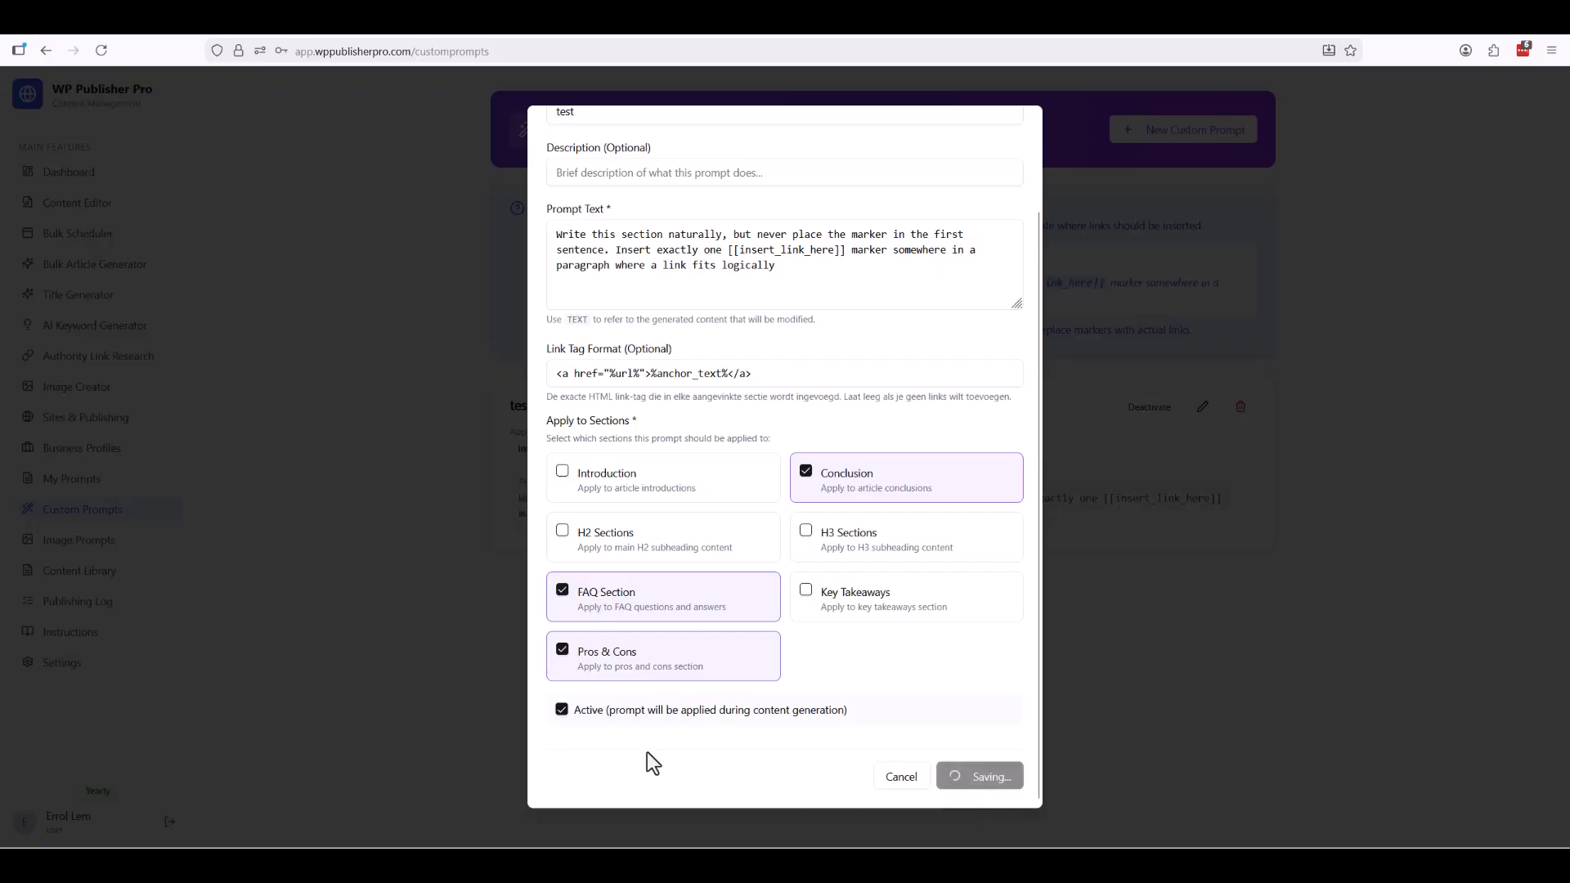
{"action": "left_click", "coordinate": [887, 483]}
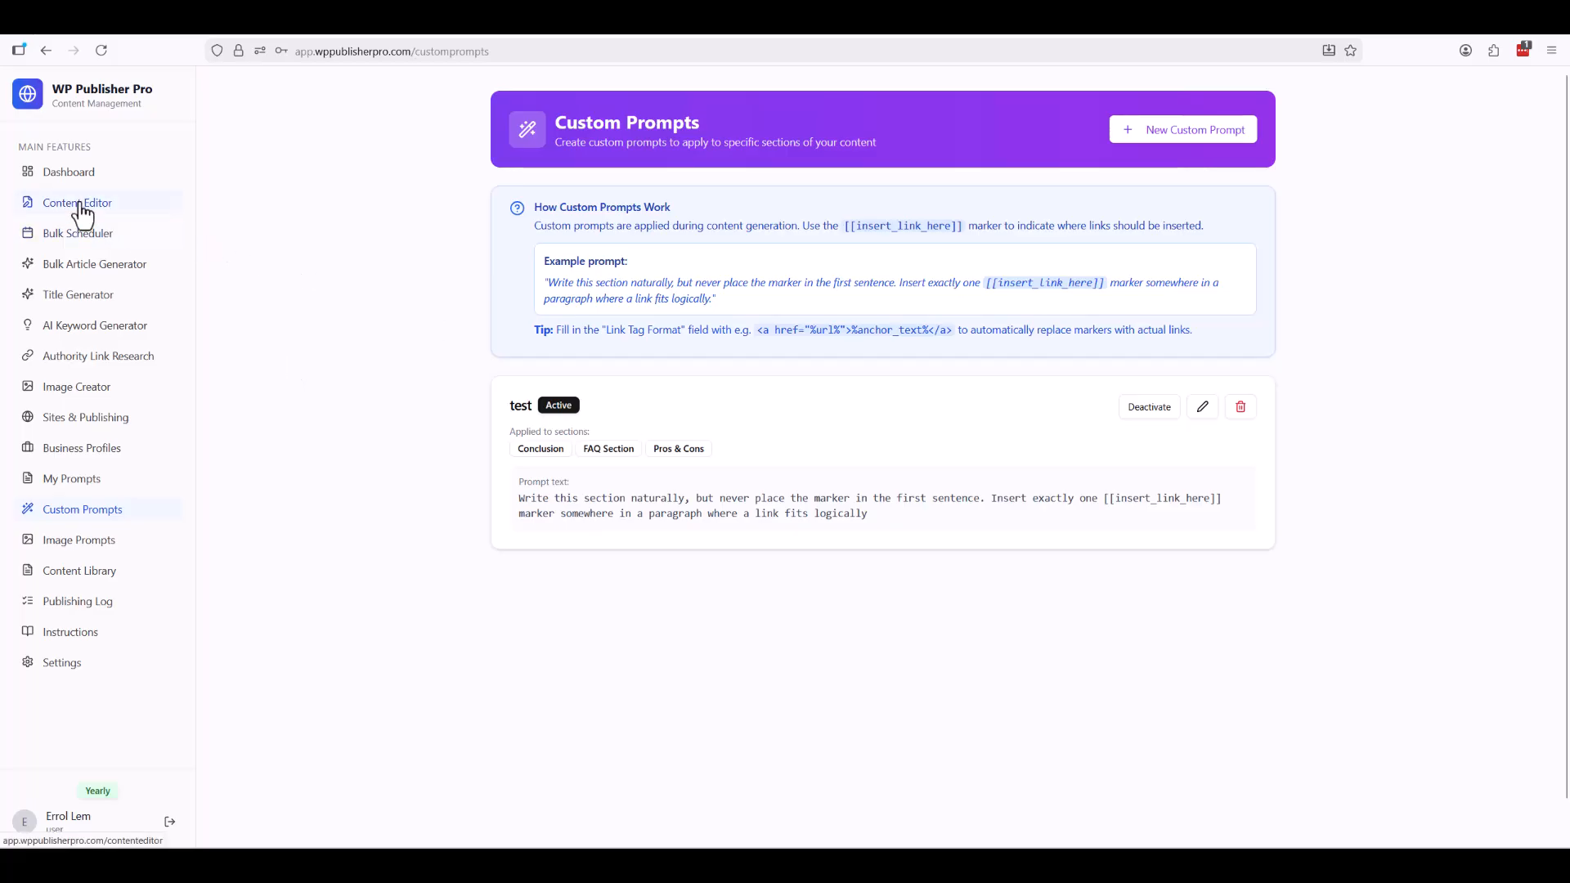
Step: Open the Bulk Article Generator and view the content prompts available for selection, keeping the Default Content Prompt
{"action": "left_click", "coordinate": [76, 235]}
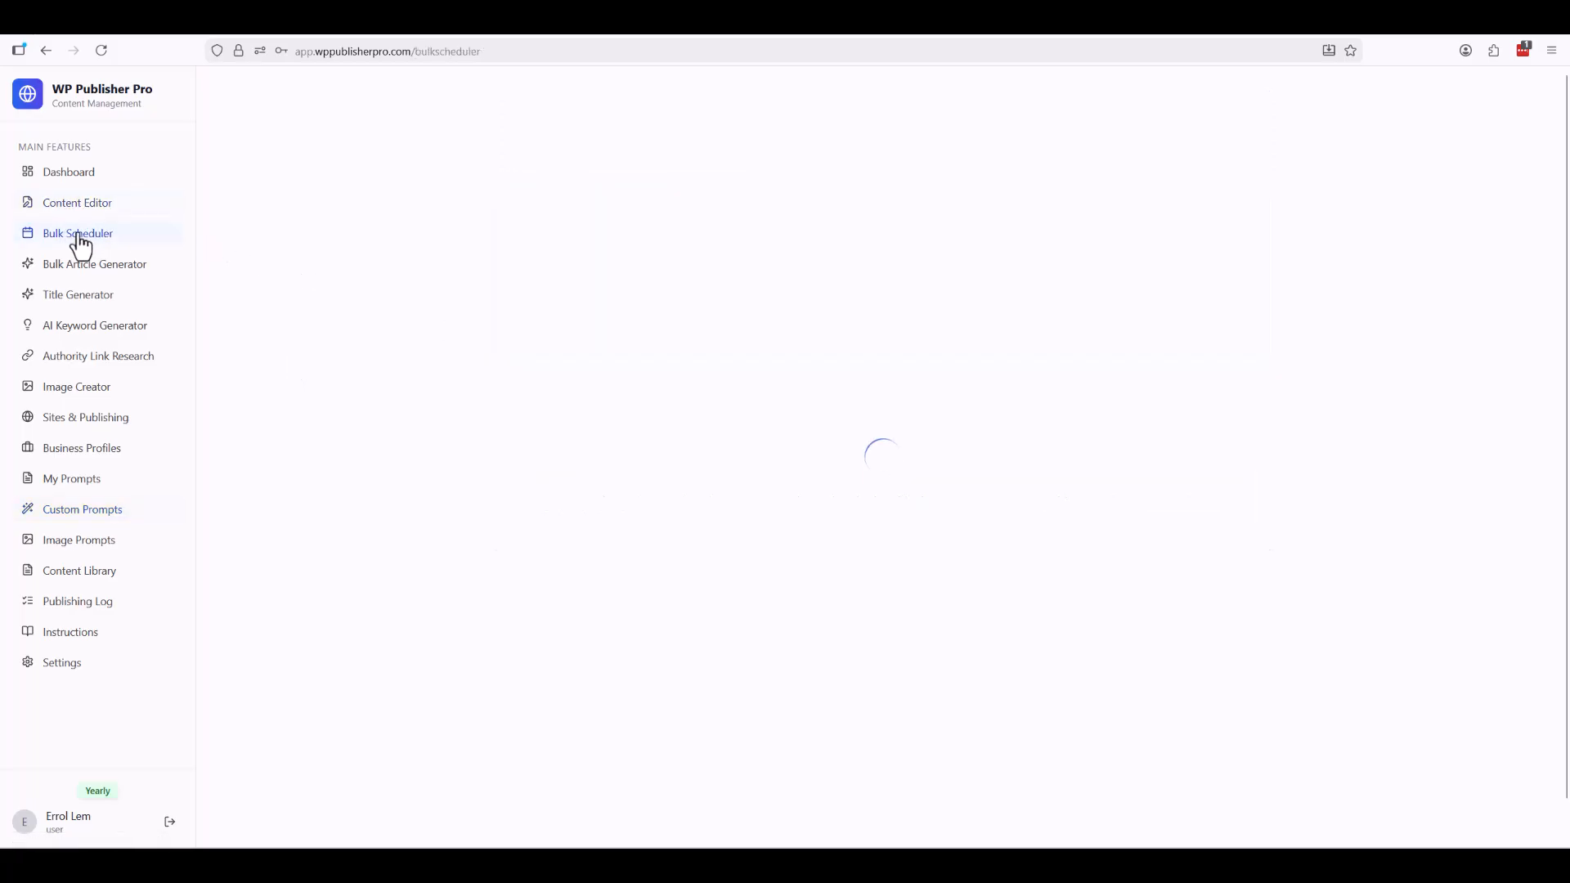
{"action": "left_click", "coordinate": [80, 264]}
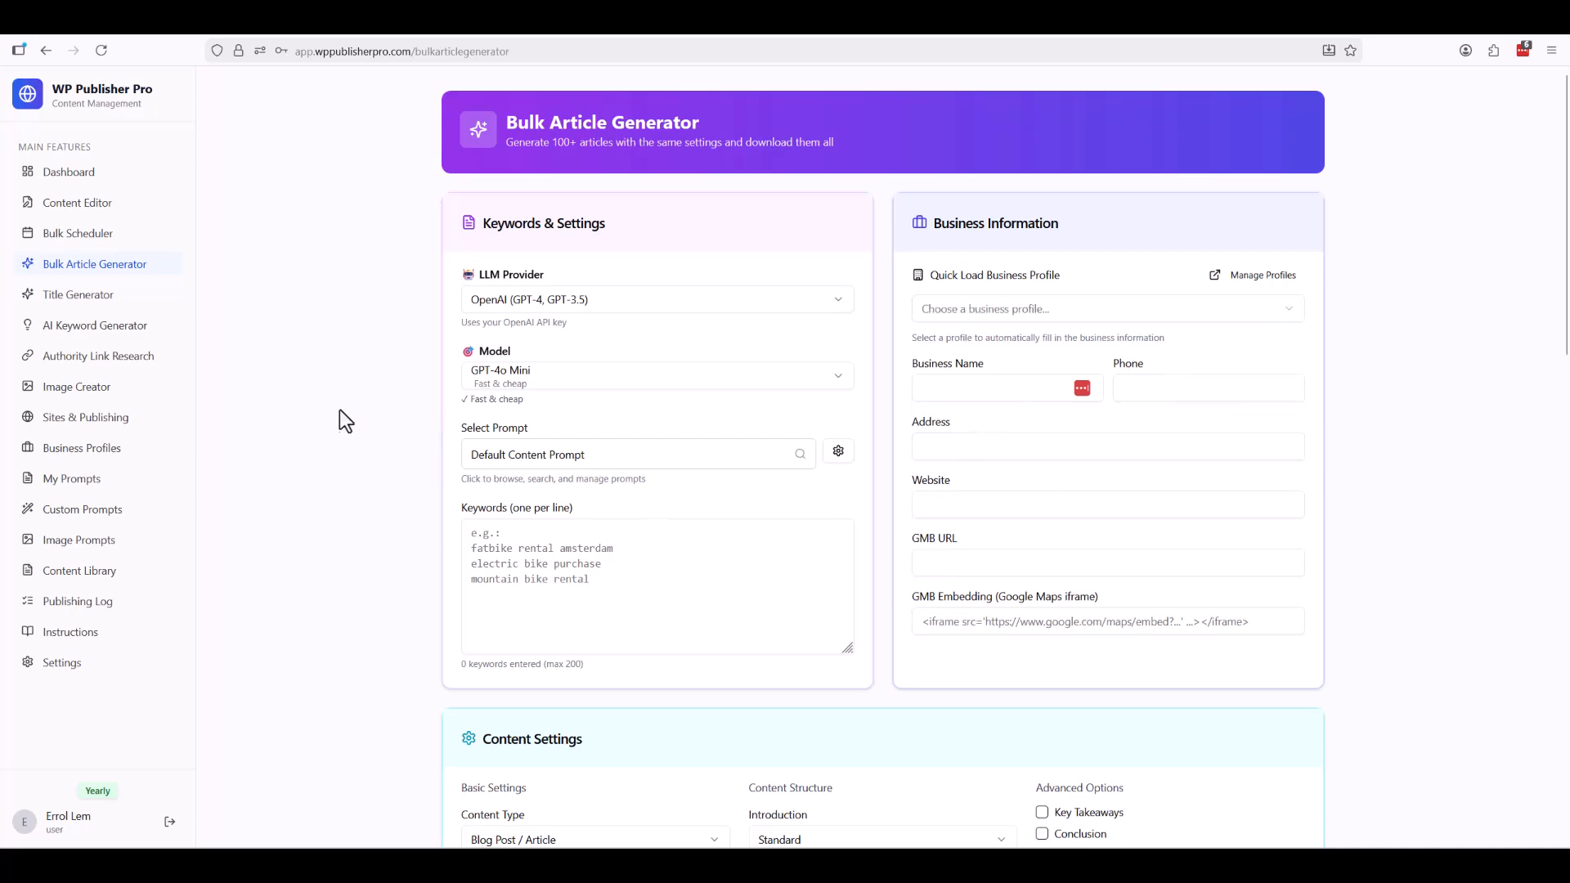
{"action": "left_click", "coordinate": [596, 462]}
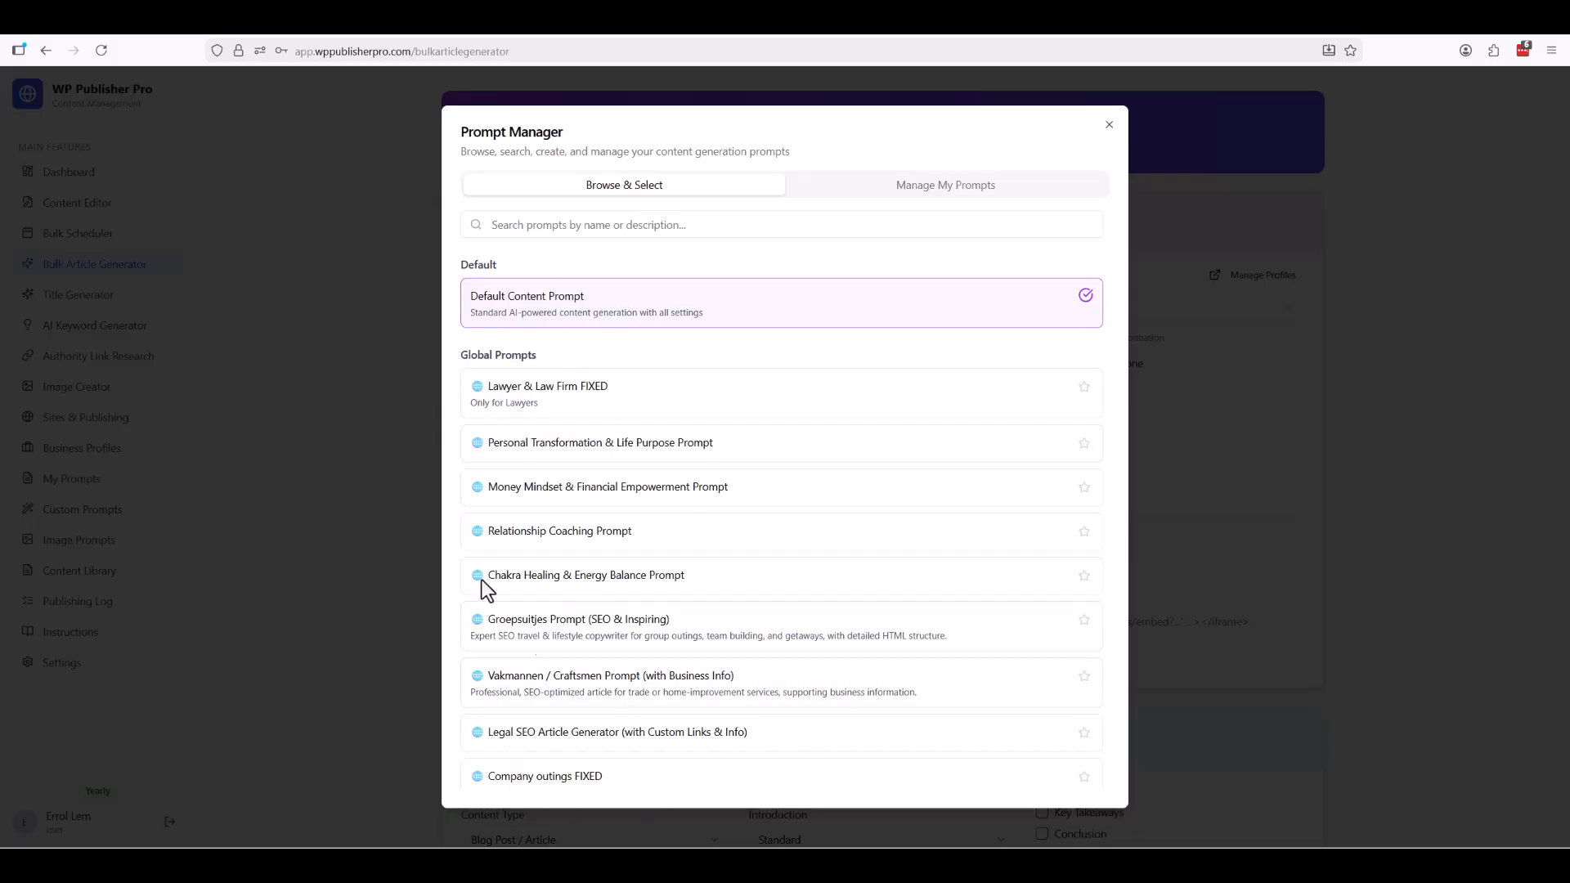
{"action": "left_click", "coordinate": [337, 411]}
Step: Choose test as the optional custom prompt for the bulk articles
{"action": "scroll", "coordinate": [375, 498], "scroll_direction": "down", "scroll_amount": 5}
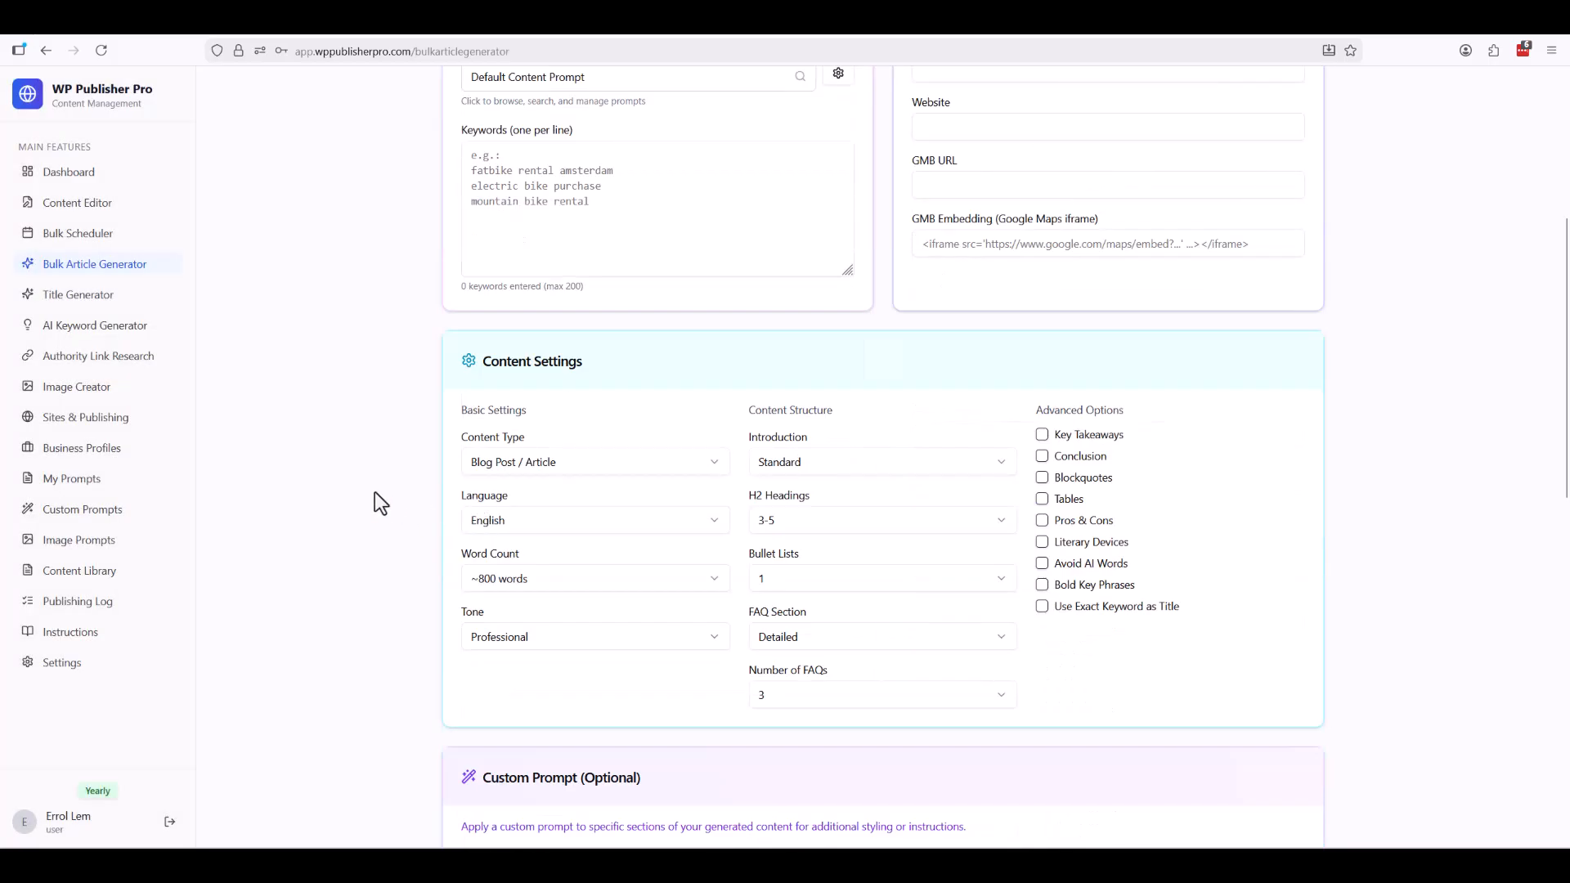
{"action": "scroll", "coordinate": [374, 493], "scroll_direction": "down", "scroll_amount": 5}
{"action": "left_click", "coordinate": [524, 507]}
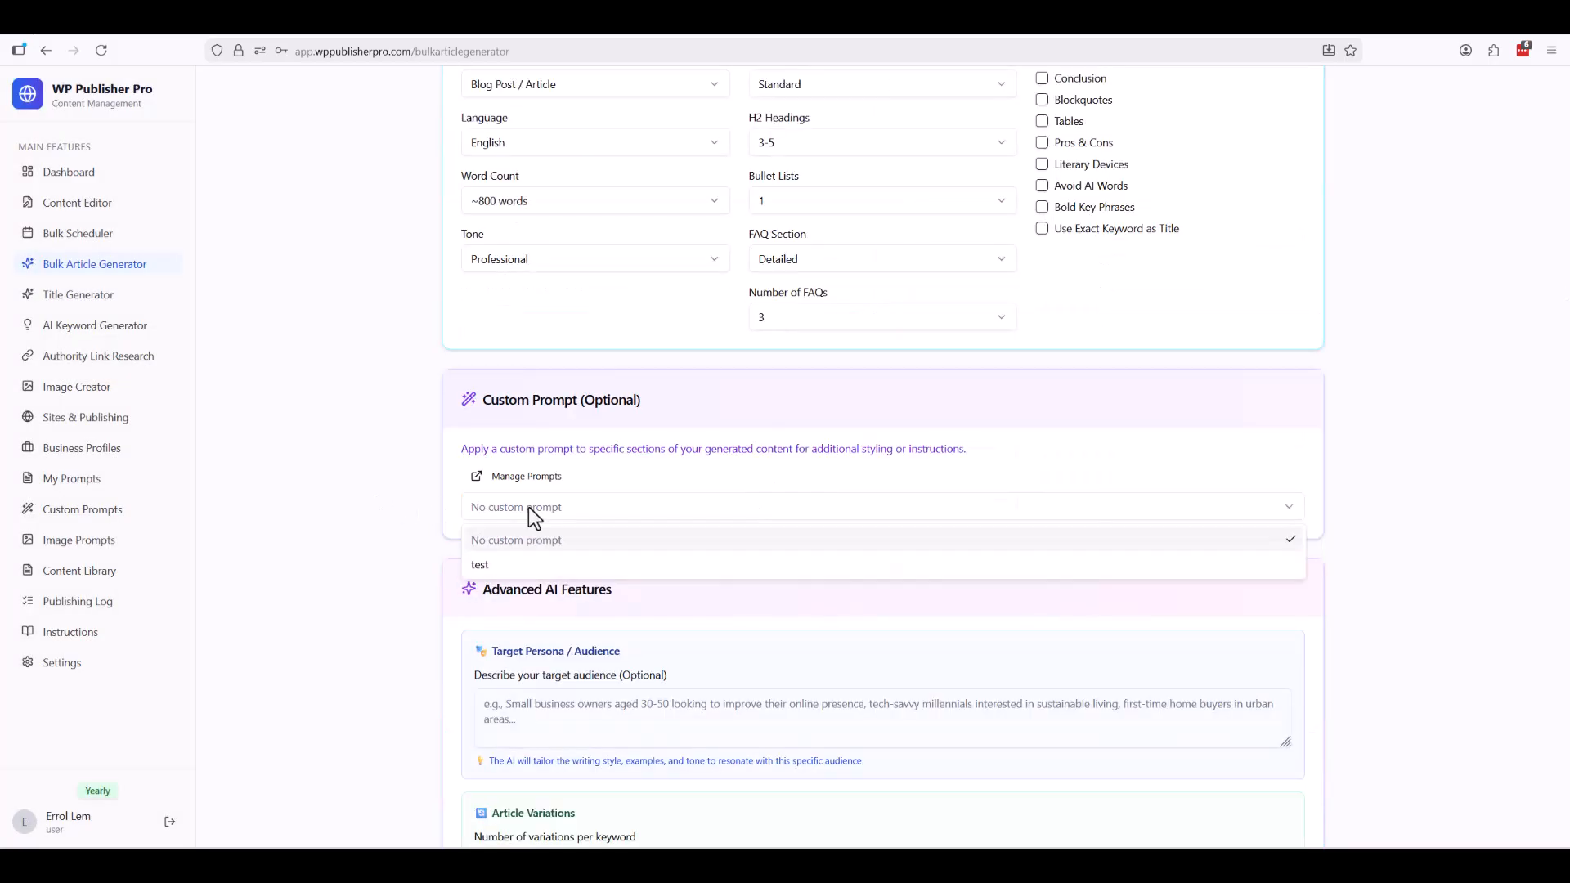
{"action": "left_click", "coordinate": [519, 561]}
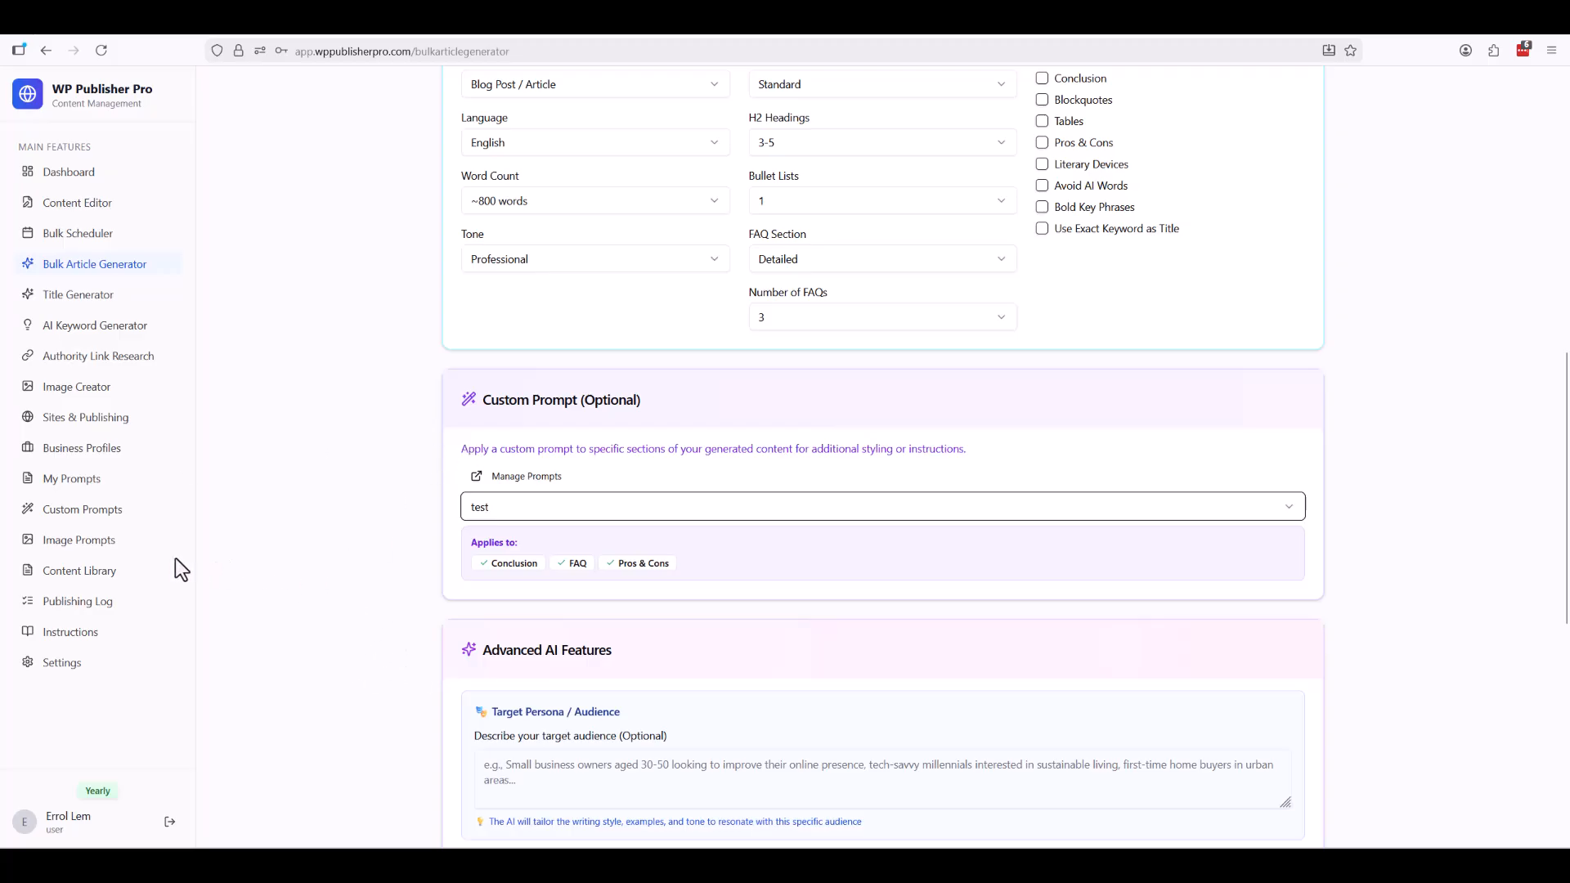
Step: Open the image prompts page and examine the available prompts, their image types and {{keyword}} placeholders from Tropic through Sketch Drawing
{"action": "left_click", "coordinate": [71, 553]}
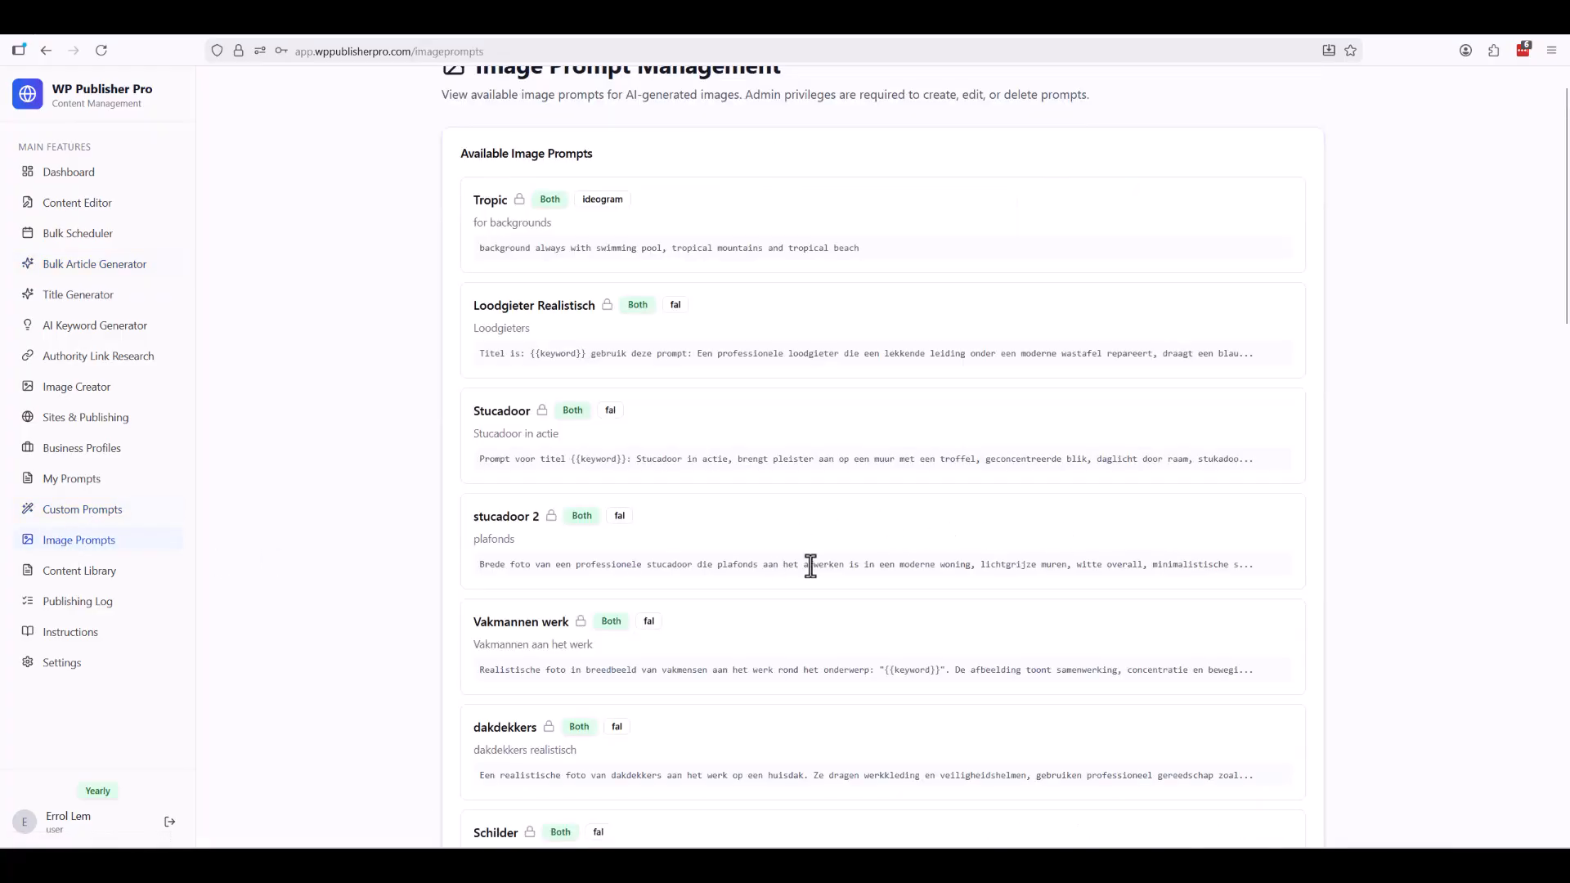
{"action": "scroll", "coordinate": [808, 566], "scroll_direction": "up", "scroll_amount": 1}
{"action": "scroll", "coordinate": [630, 516], "scroll_direction": "down", "scroll_amount": 15}
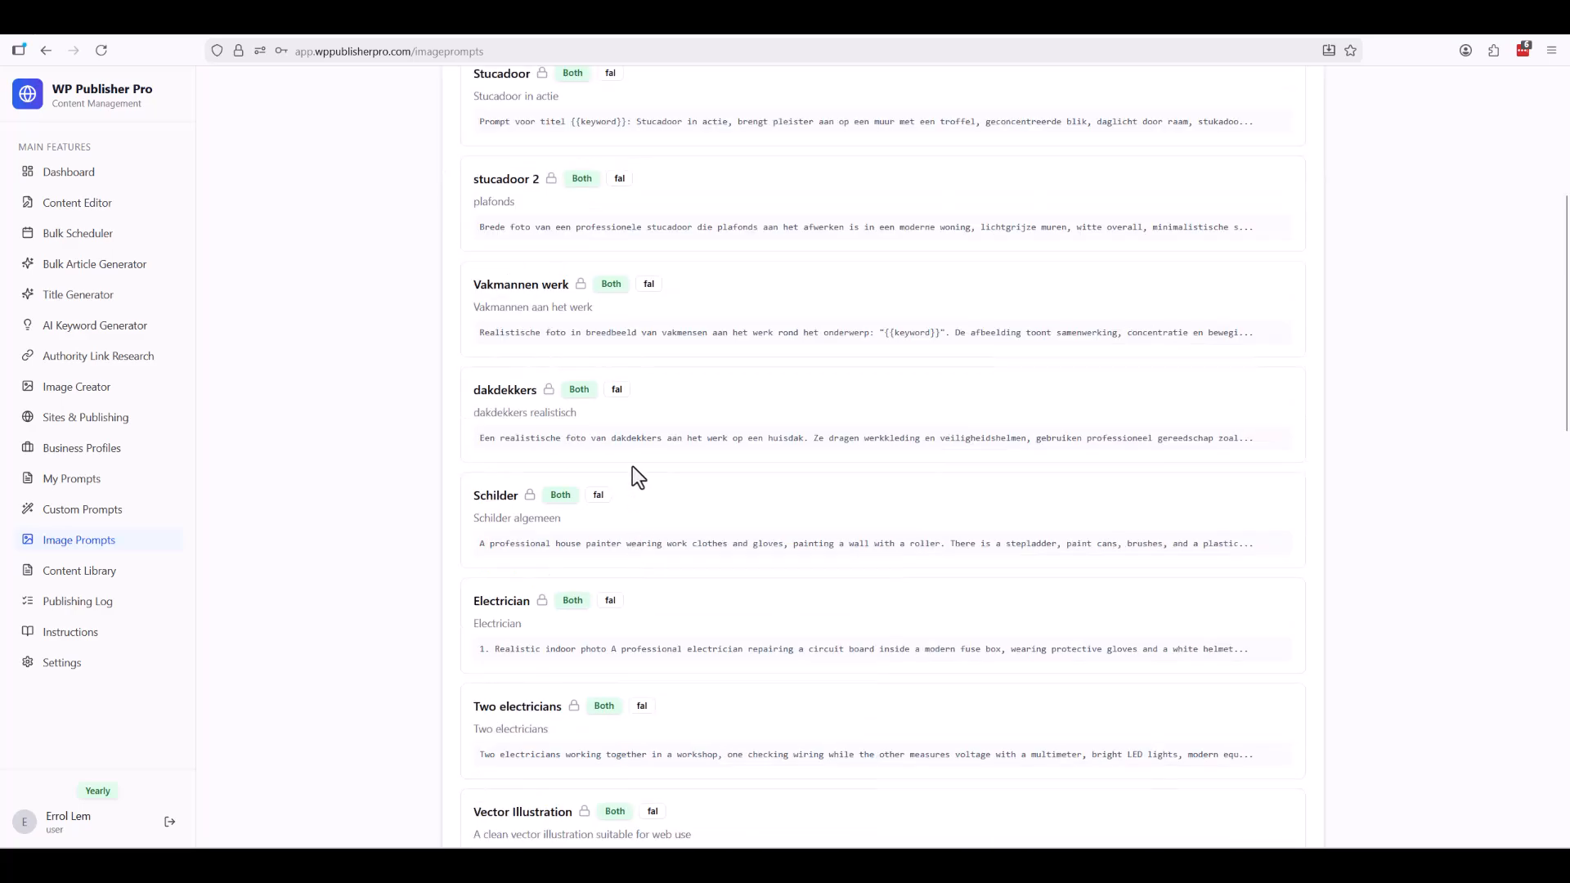
{"action": "scroll", "coordinate": [632, 463], "scroll_direction": "up", "scroll_amount": 8}
{"action": "scroll", "coordinate": [640, 464], "scroll_direction": "up", "scroll_amount": 5}
{"action": "scroll", "coordinate": [650, 442], "scroll_direction": "down", "scroll_amount": 7}
{"action": "scroll", "coordinate": [656, 443], "scroll_direction": "down", "scroll_amount": 7}
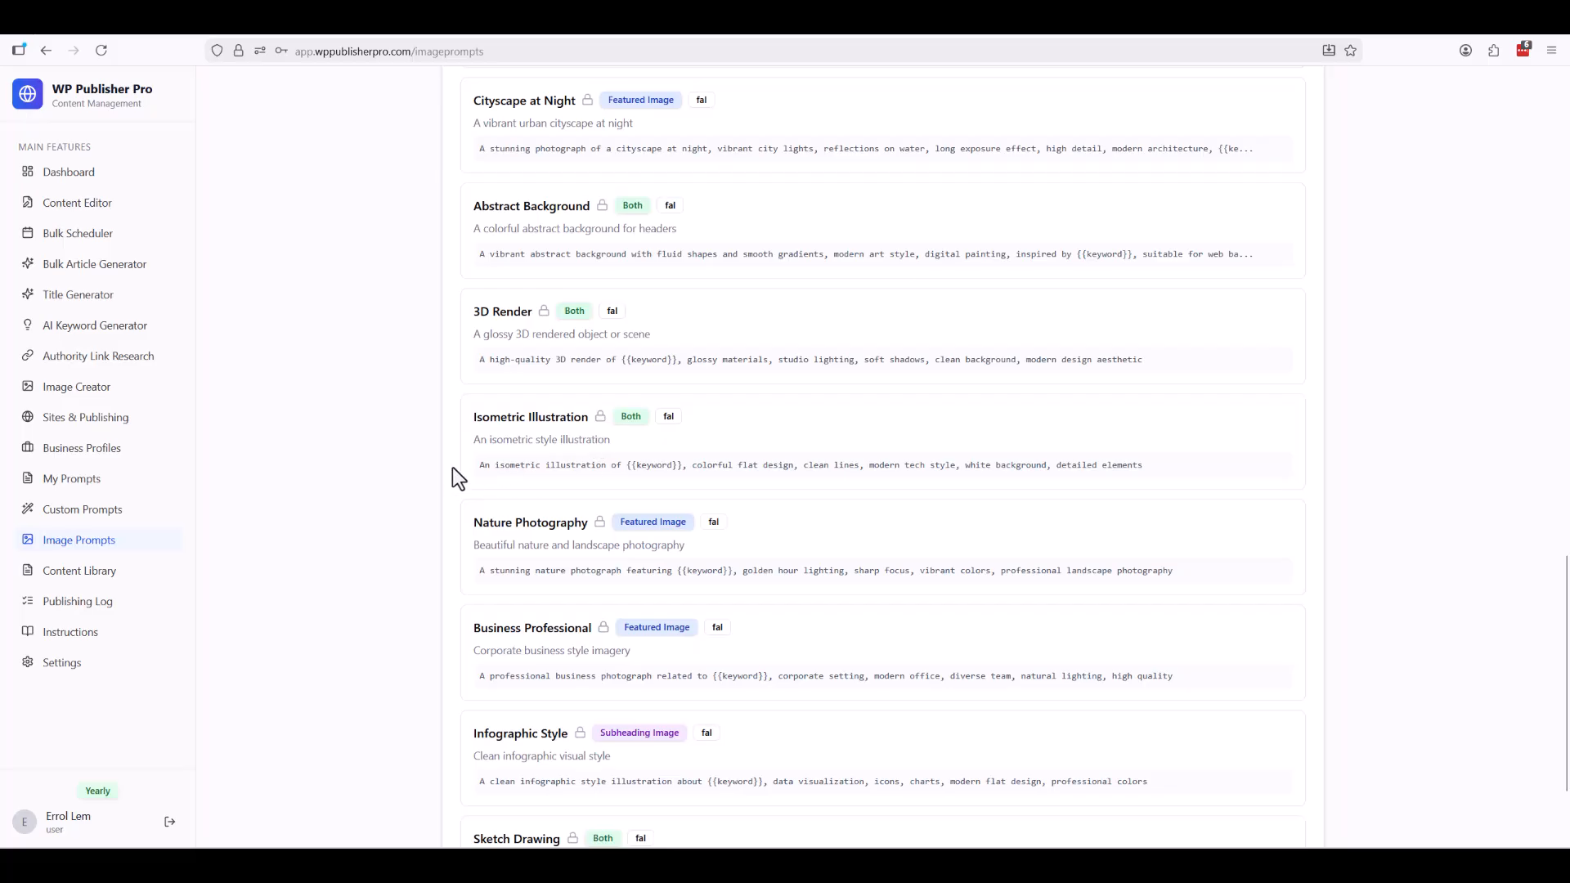
{"action": "scroll", "coordinate": [767, 452], "scroll_direction": "up", "scroll_amount": 20}
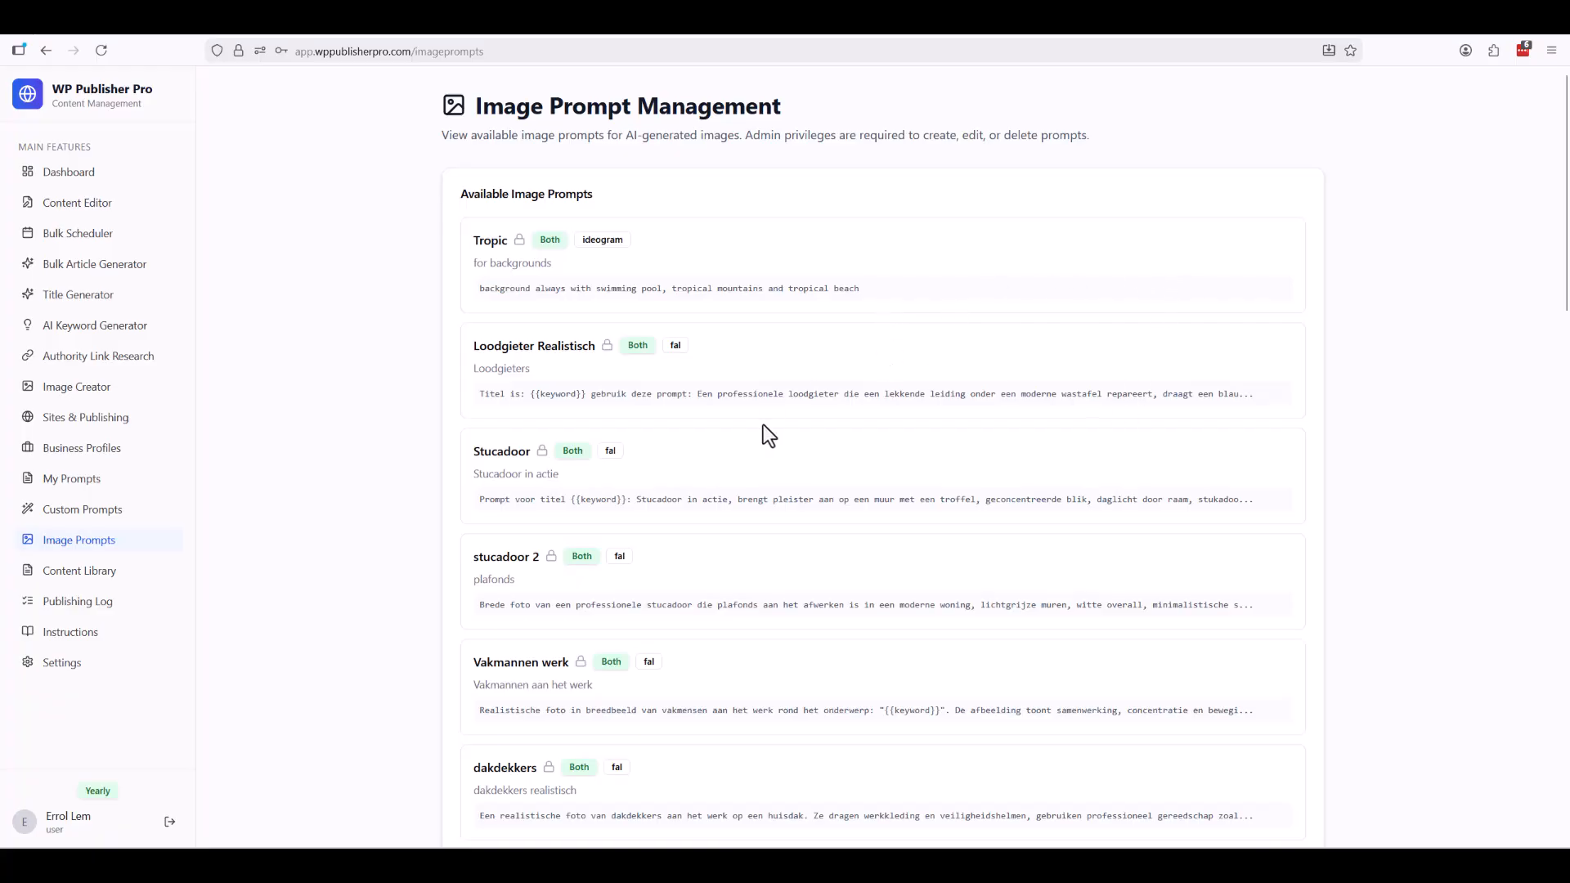
{"action": "scroll", "coordinate": [674, 396], "scroll_direction": "down", "scroll_amount": 7}
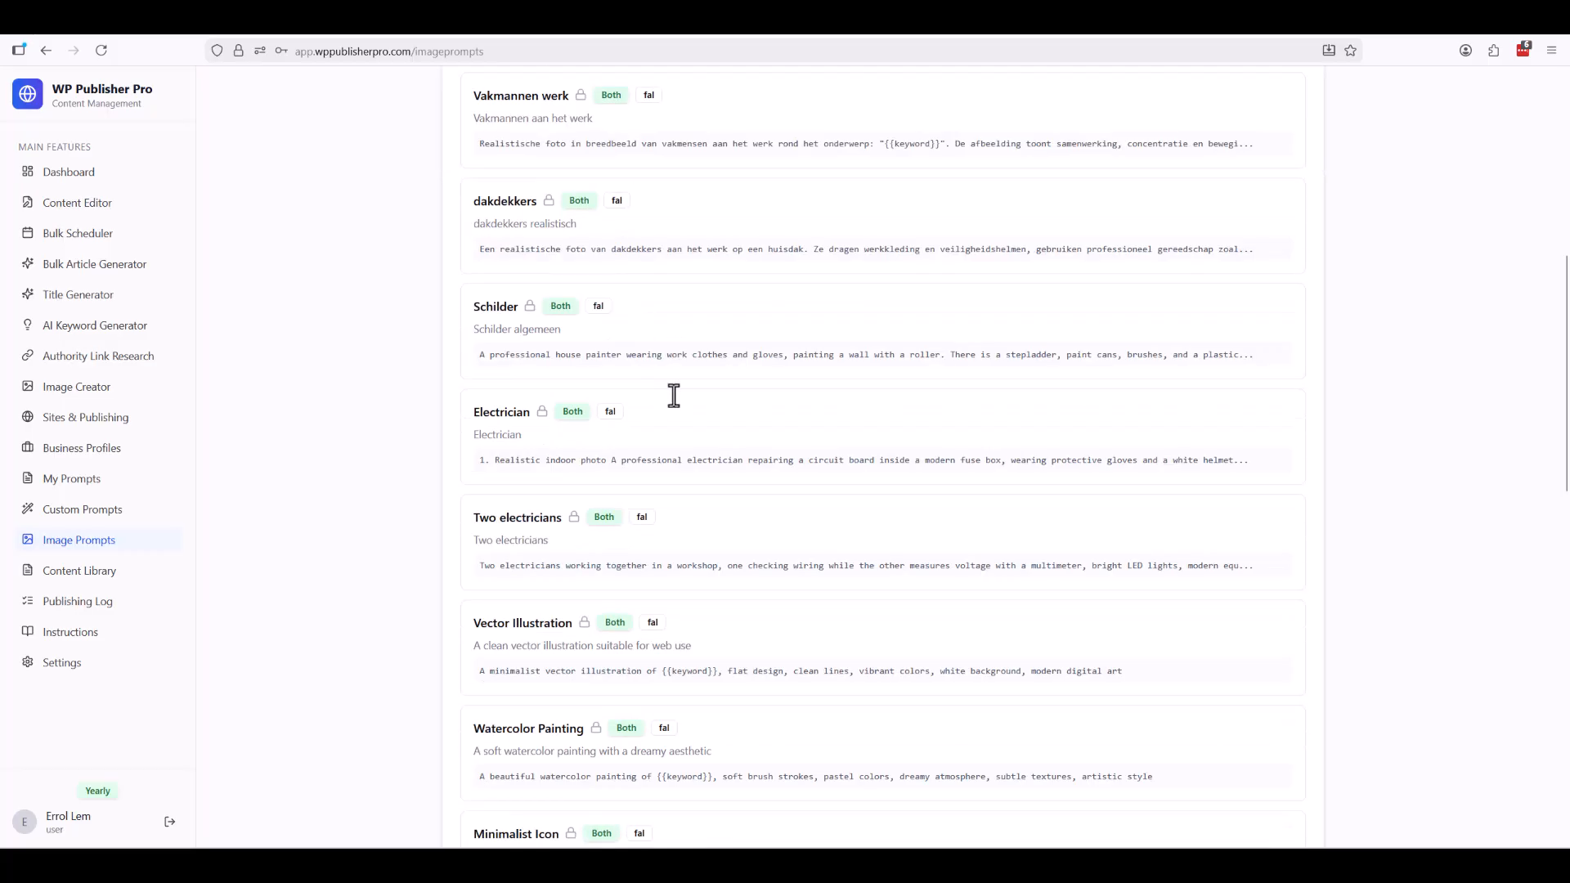
{"action": "scroll", "coordinate": [674, 395], "scroll_direction": "down", "scroll_amount": 7}
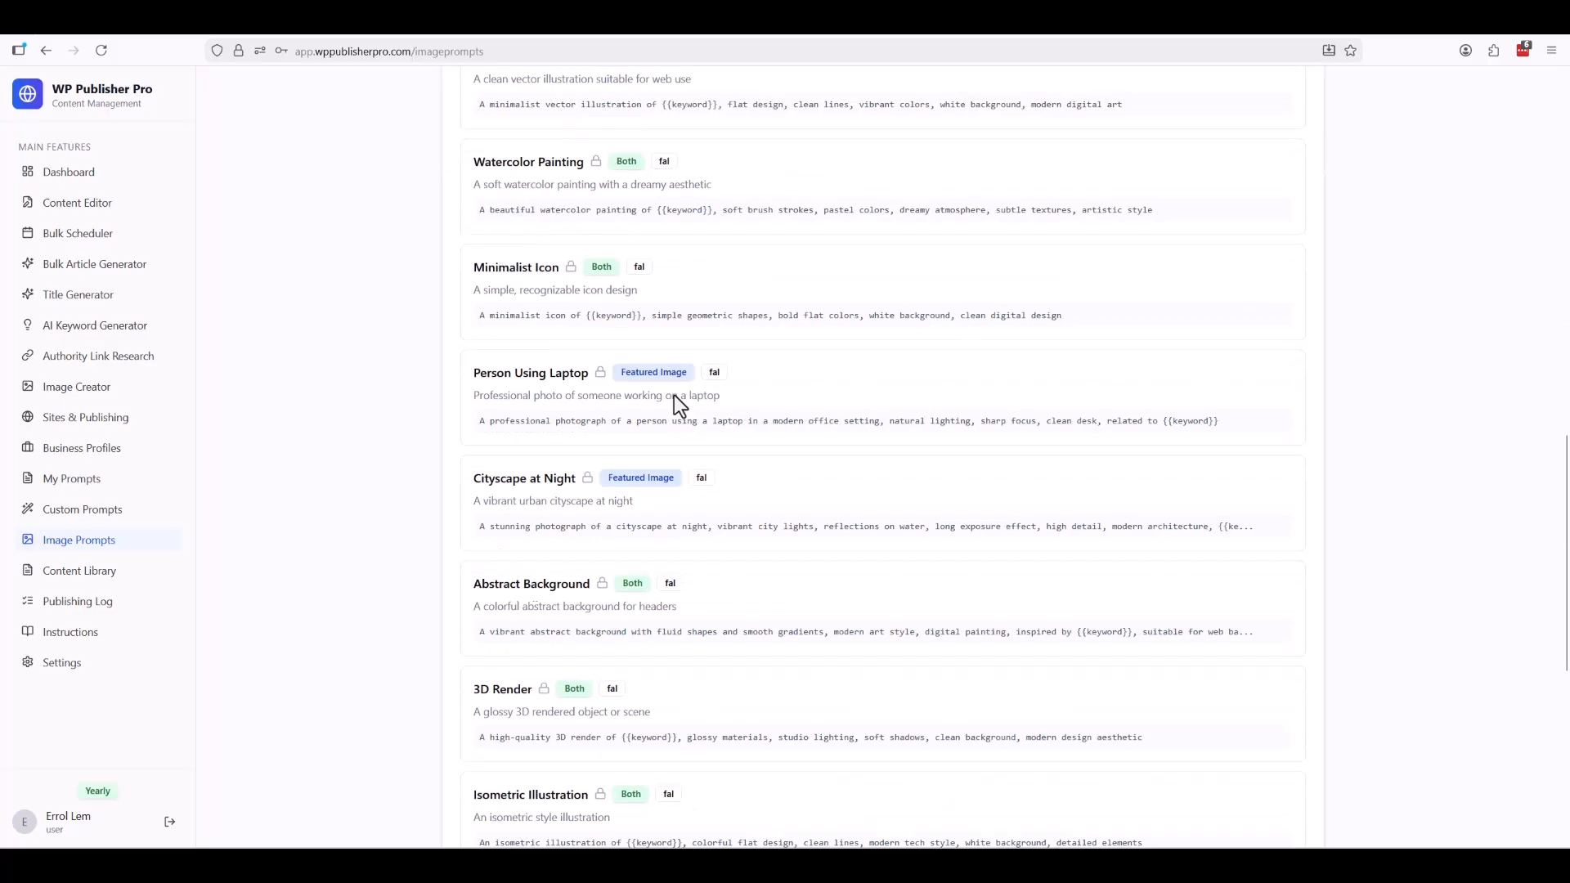
{"action": "scroll", "coordinate": [673, 395], "scroll_direction": "down", "scroll_amount": 7}
{"action": "scroll", "coordinate": [1002, 610], "scroll_direction": "up", "scroll_amount": 20}
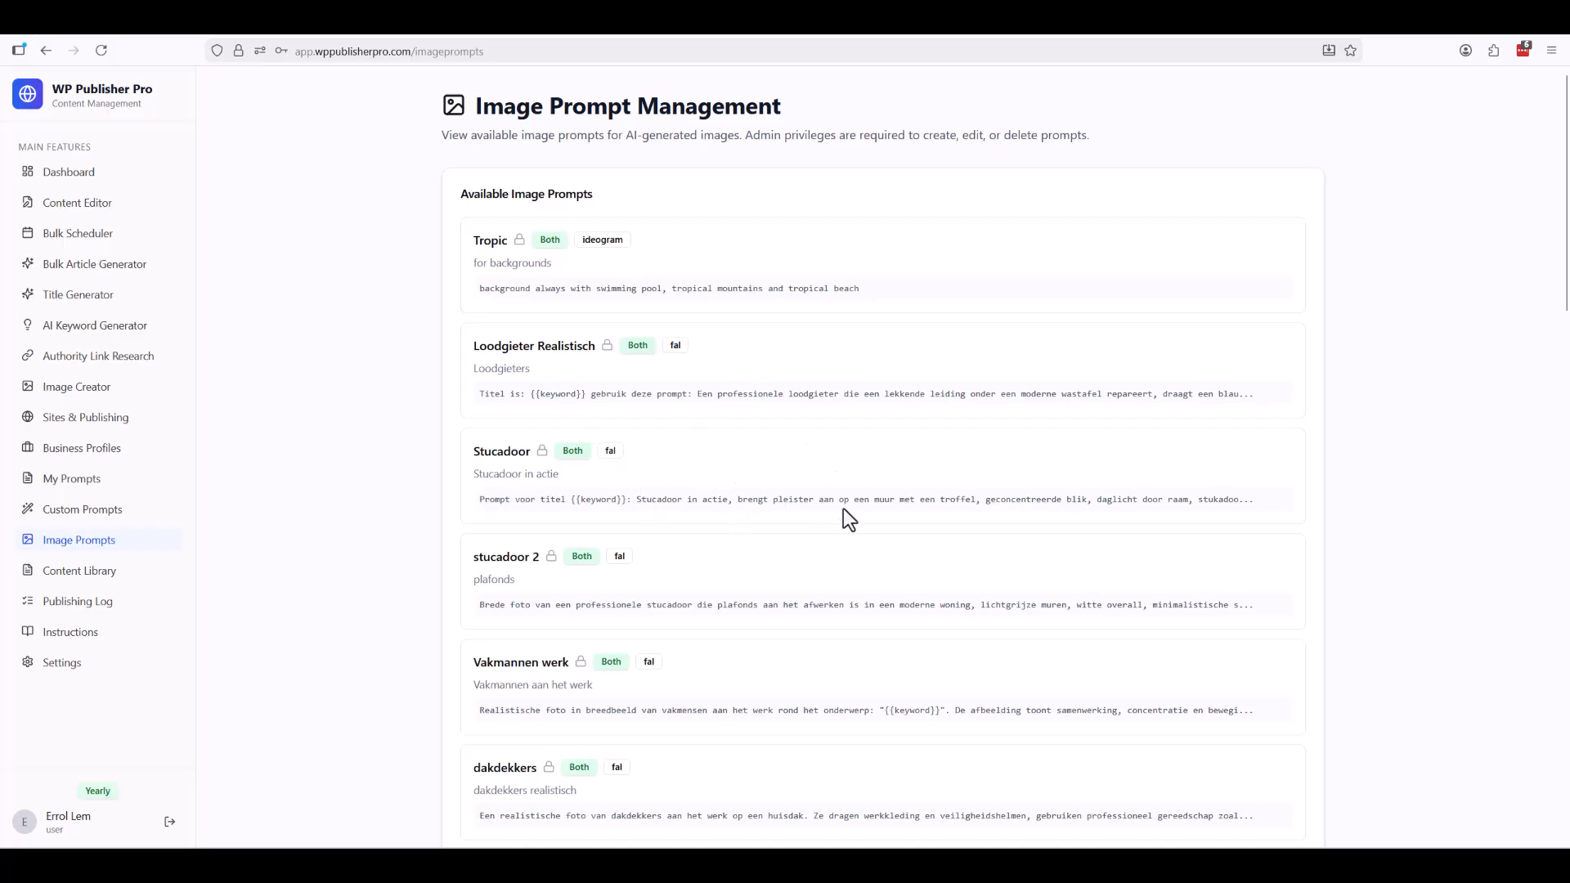
{"action": "scroll", "coordinate": [848, 518], "scroll_direction": "down", "scroll_amount": 20}
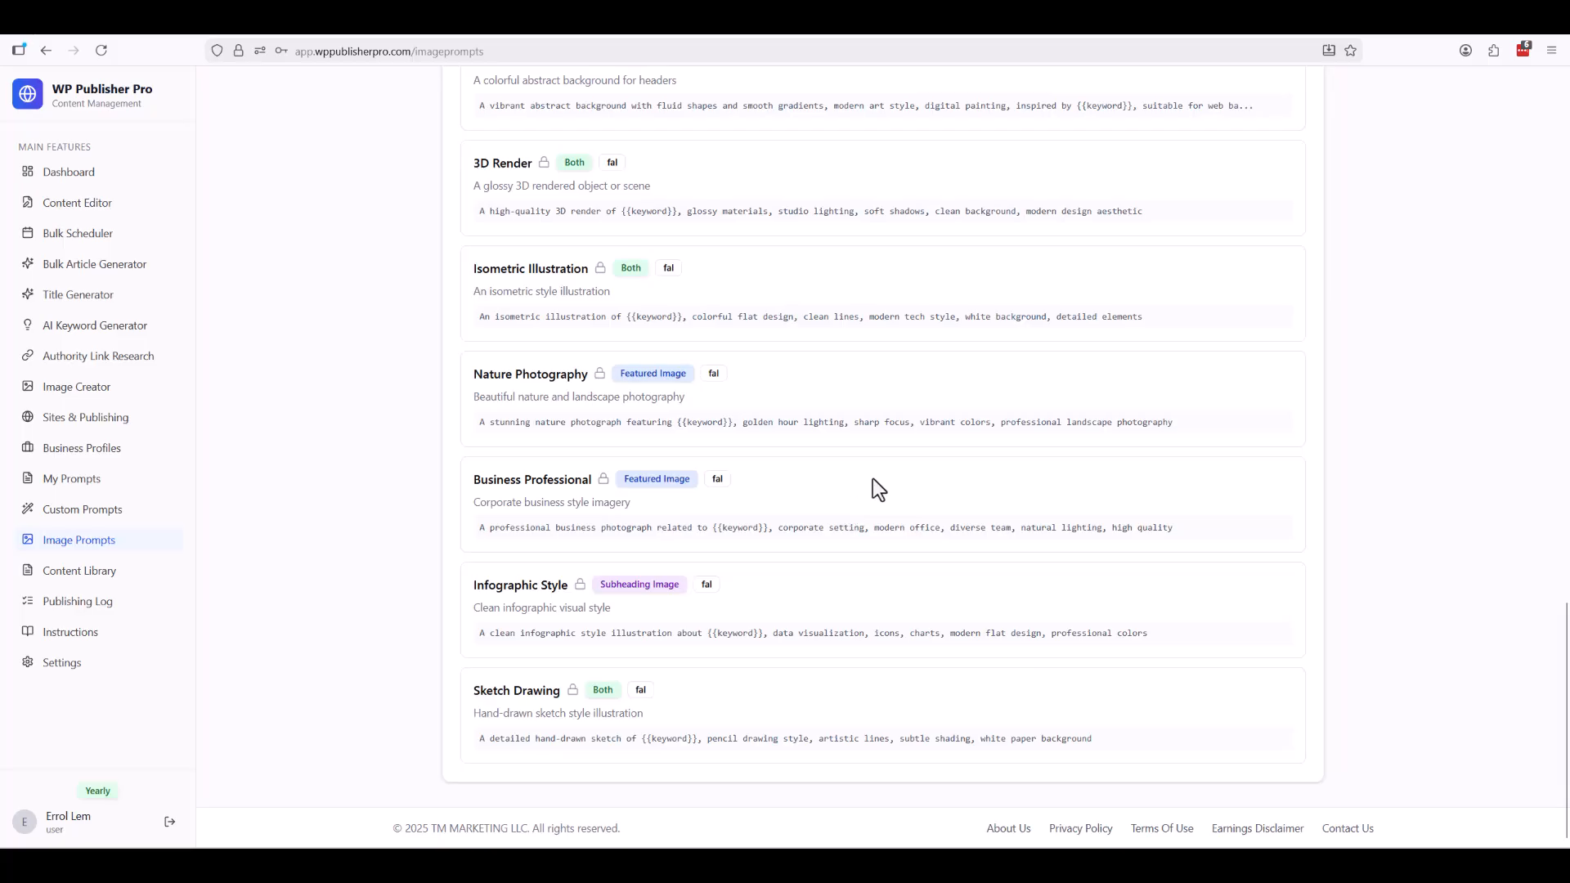